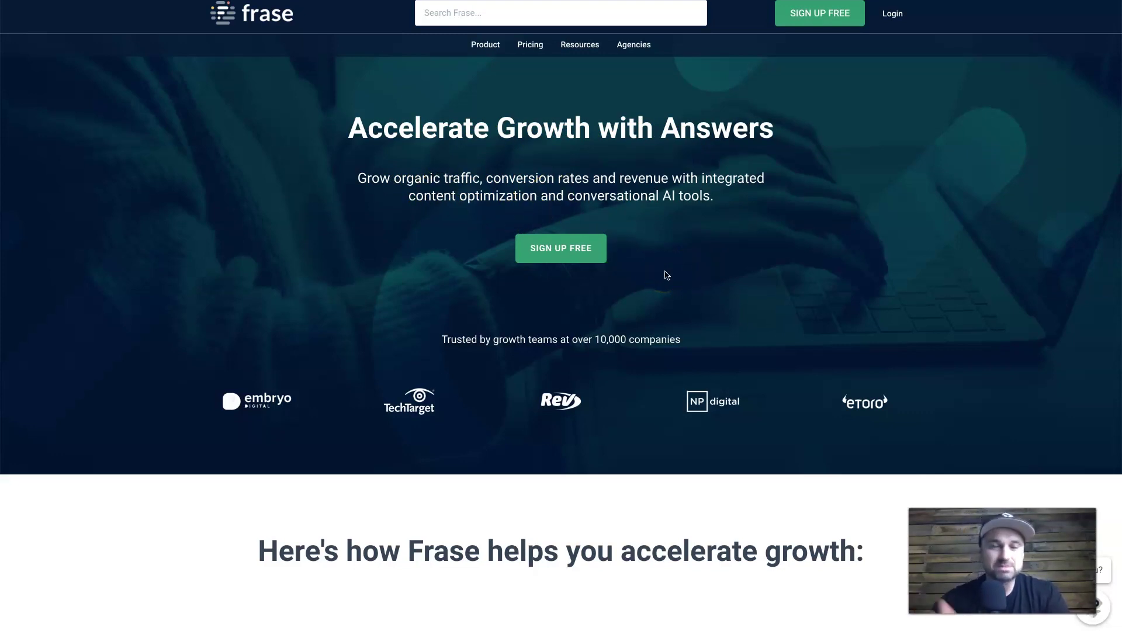
# Scroll down the Frase homepage to the footer with its Company, Resources and Product links.
pyautogui.scroll(-15, 596, 327)
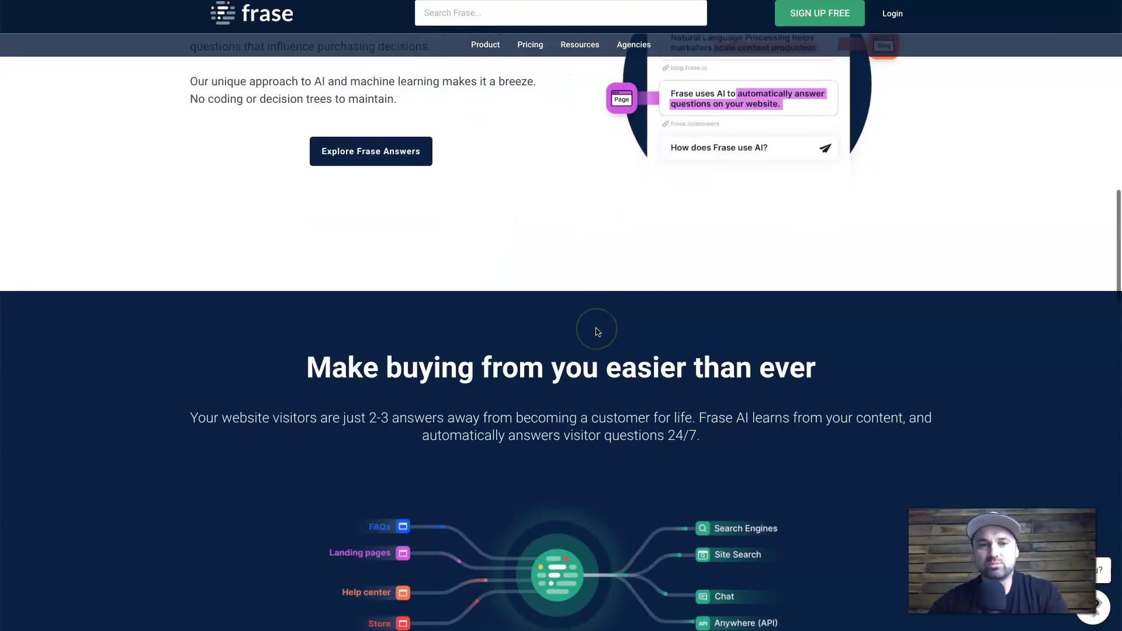
pyautogui.scroll(-20, 472, 440)
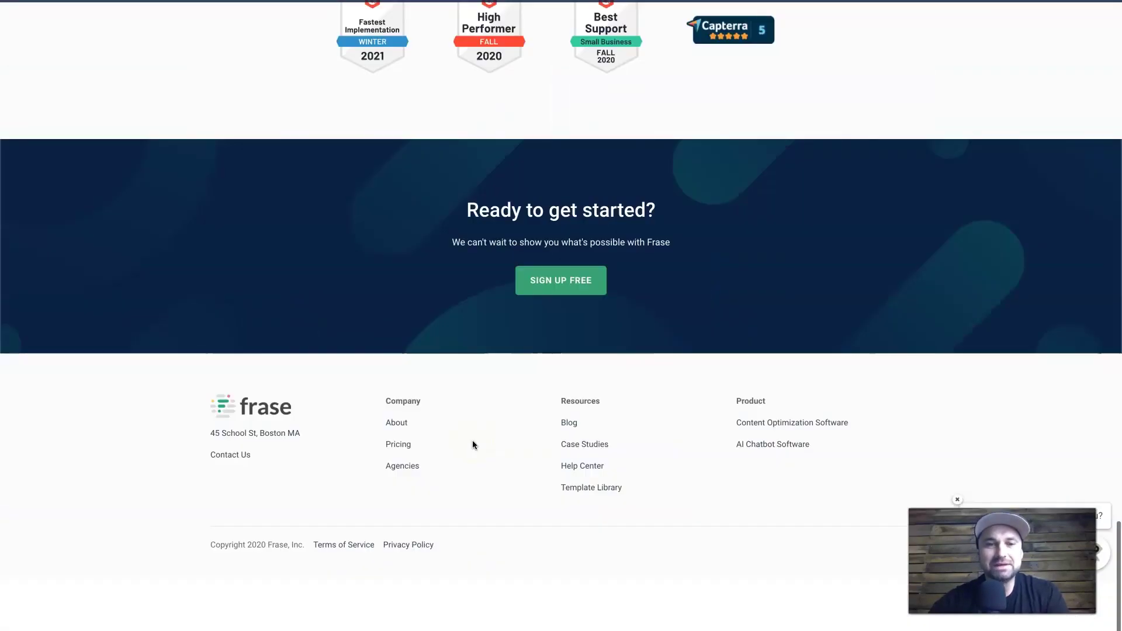
# Open the Pricing page from the footer and scroll through the plan cards.
pyautogui.click(408, 501)
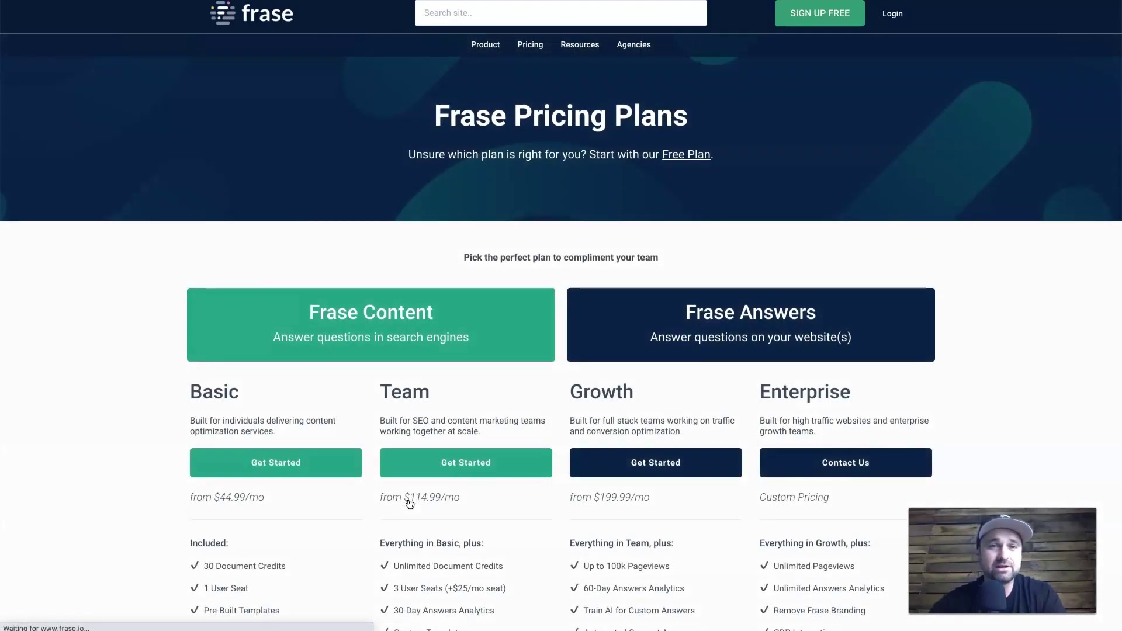
pyautogui.scroll(-1, 352, 371)
pyautogui.scroll(1, 353, 374)
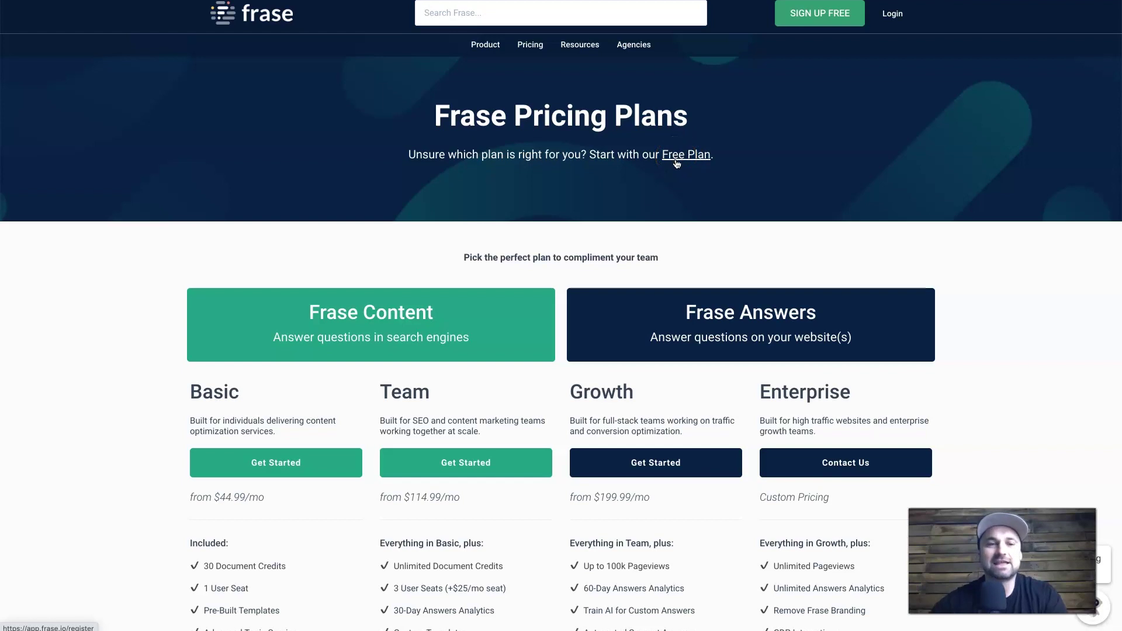
pyautogui.scroll(-4, 675, 195)
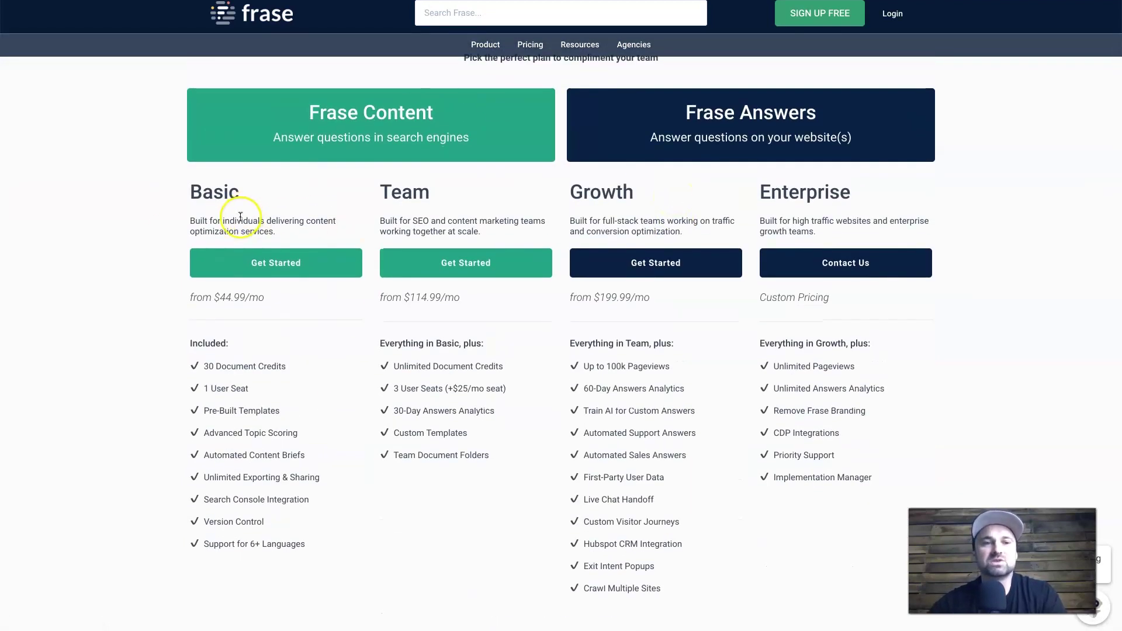
# Highlight the Basic plan's '30 Document Credits' text, then clear the selection.
pyautogui.moveTo(205, 366); pyautogui.dragTo(305, 368)
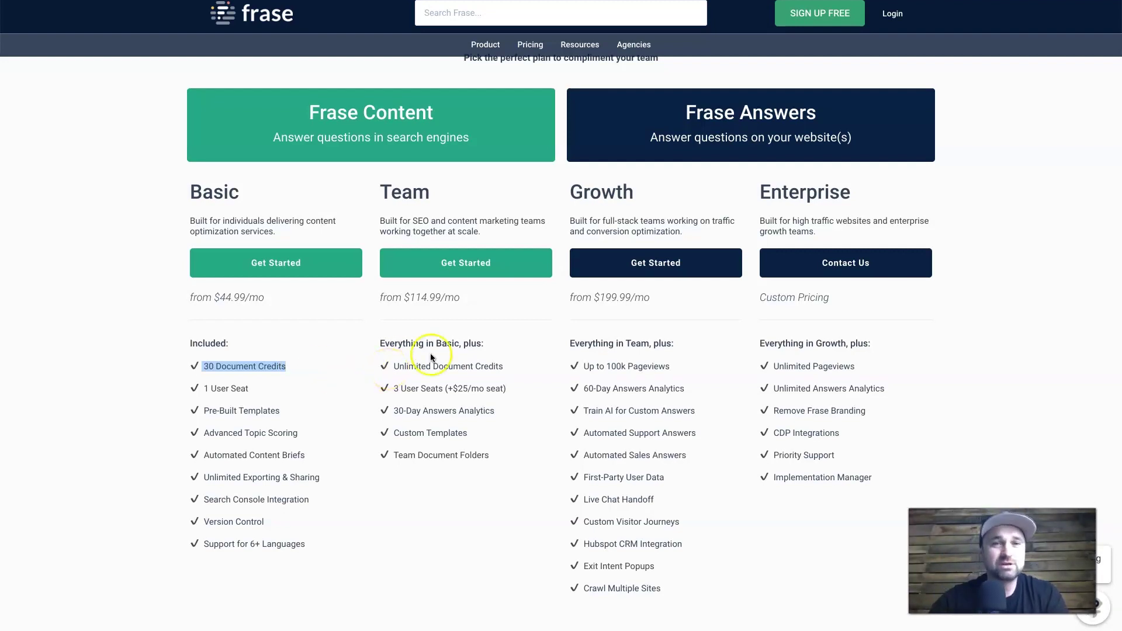
pyautogui.click(413, 356)
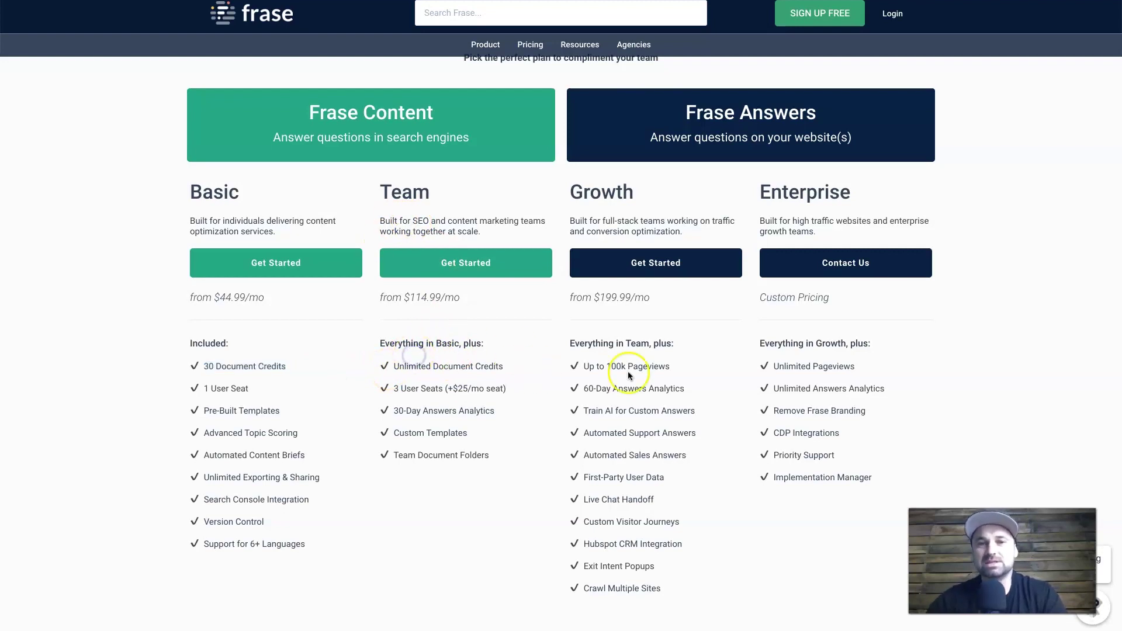
pyautogui.scroll(4, 548, 225)
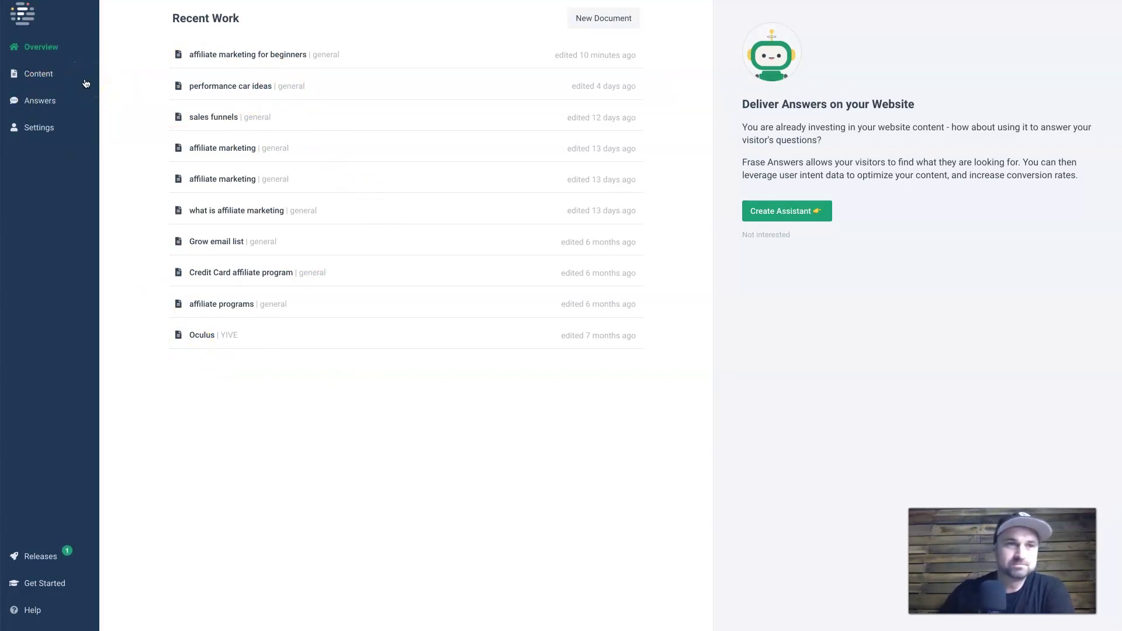
# Browse the Content, Question Ideas, Google Traffic, Answers, Knowledge and Analytics pages, then return to Overview.
pyautogui.click(48, 83)
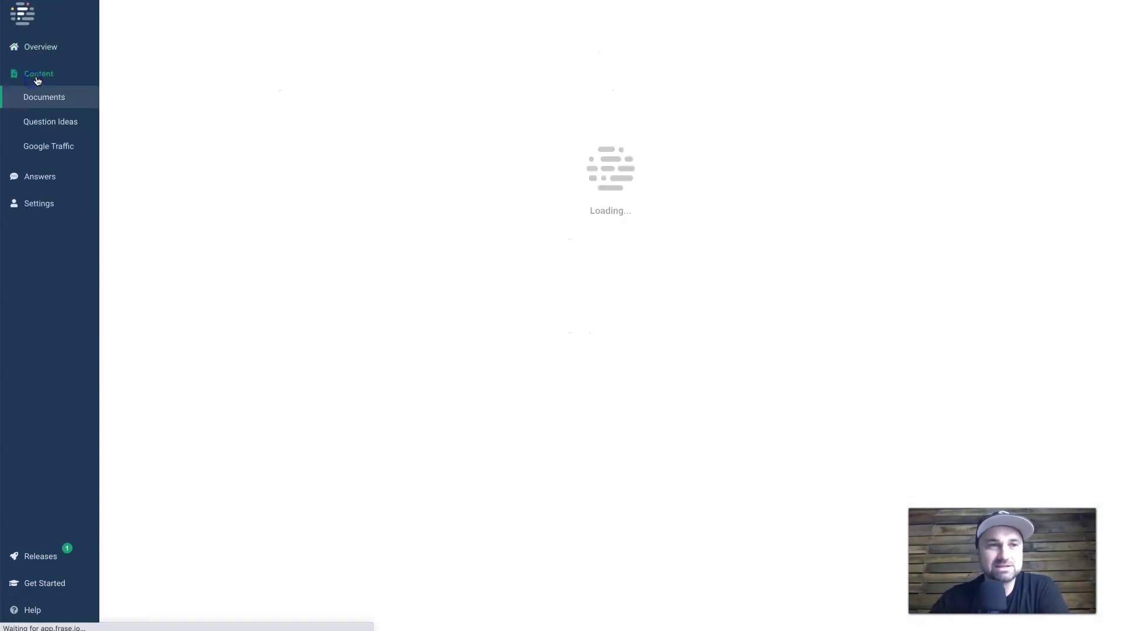
pyautogui.click(51, 126)
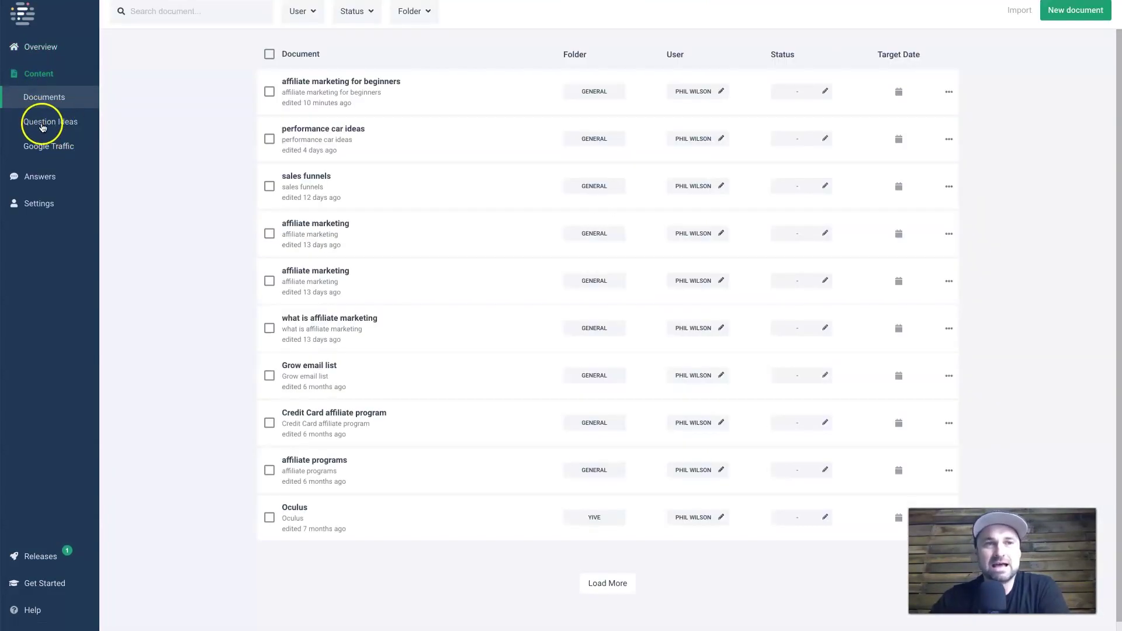
pyautogui.click(45, 149)
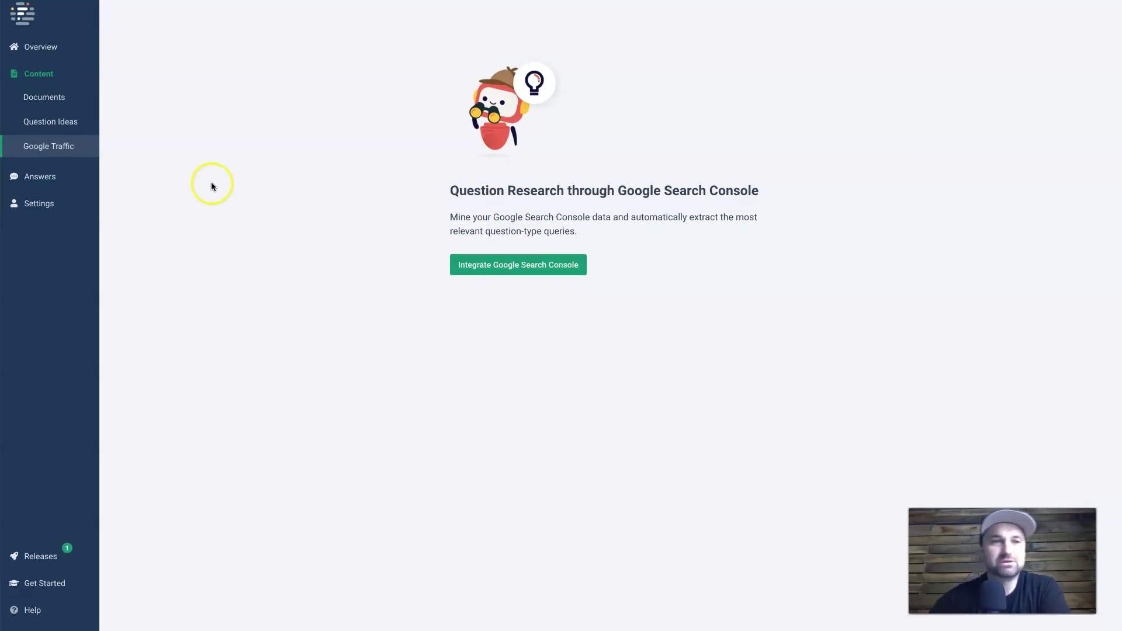
pyautogui.click(50, 176)
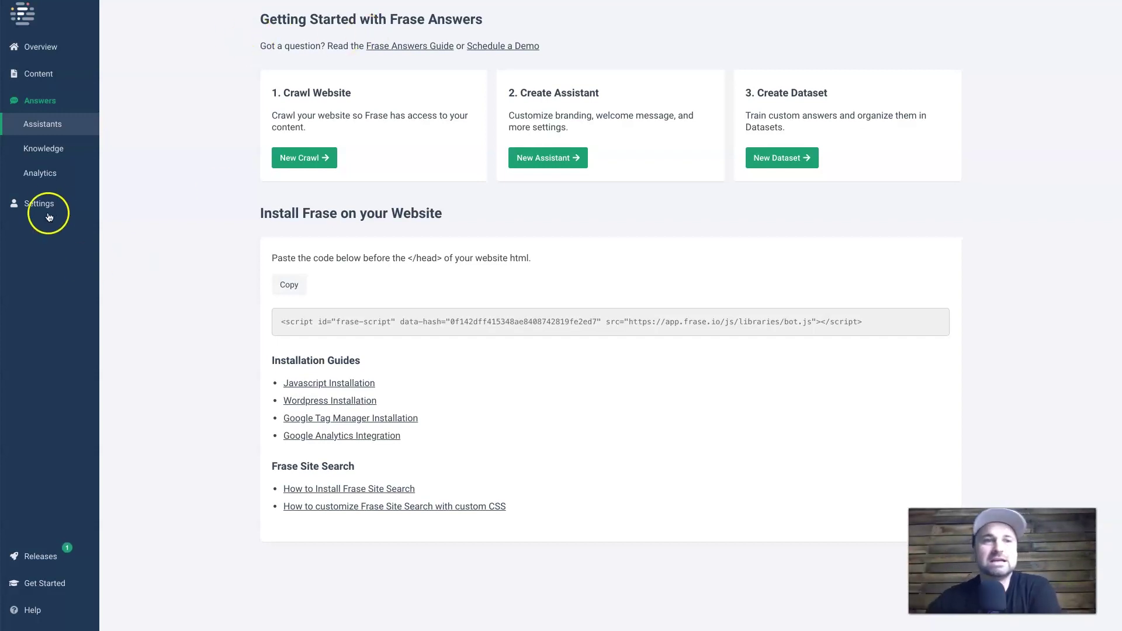
pyautogui.click(34, 150)
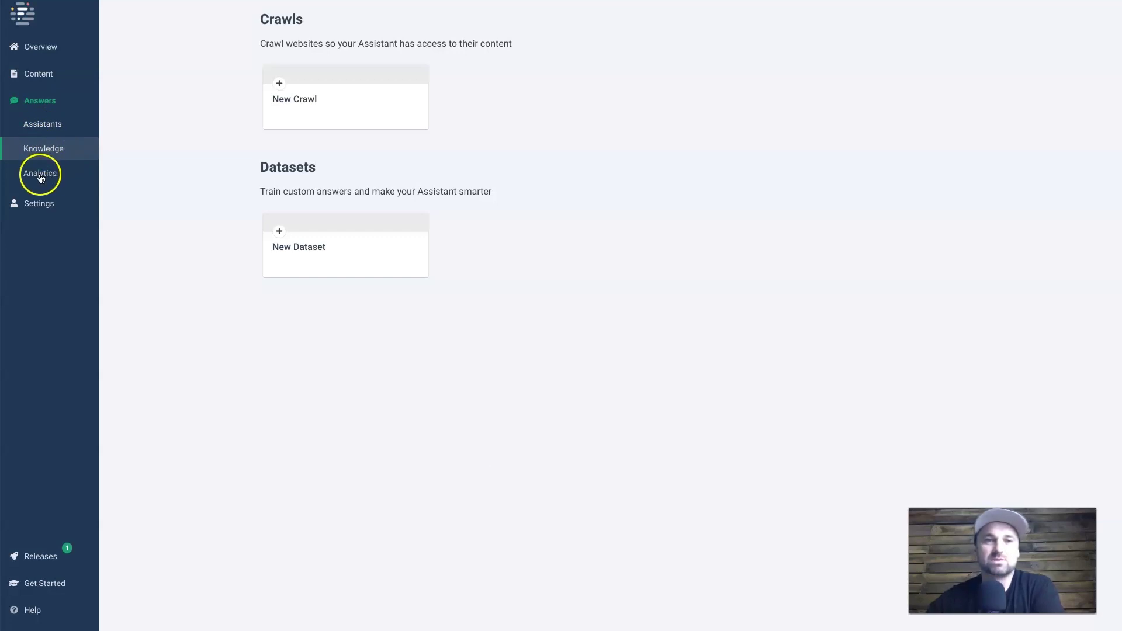
pyautogui.click(41, 177)
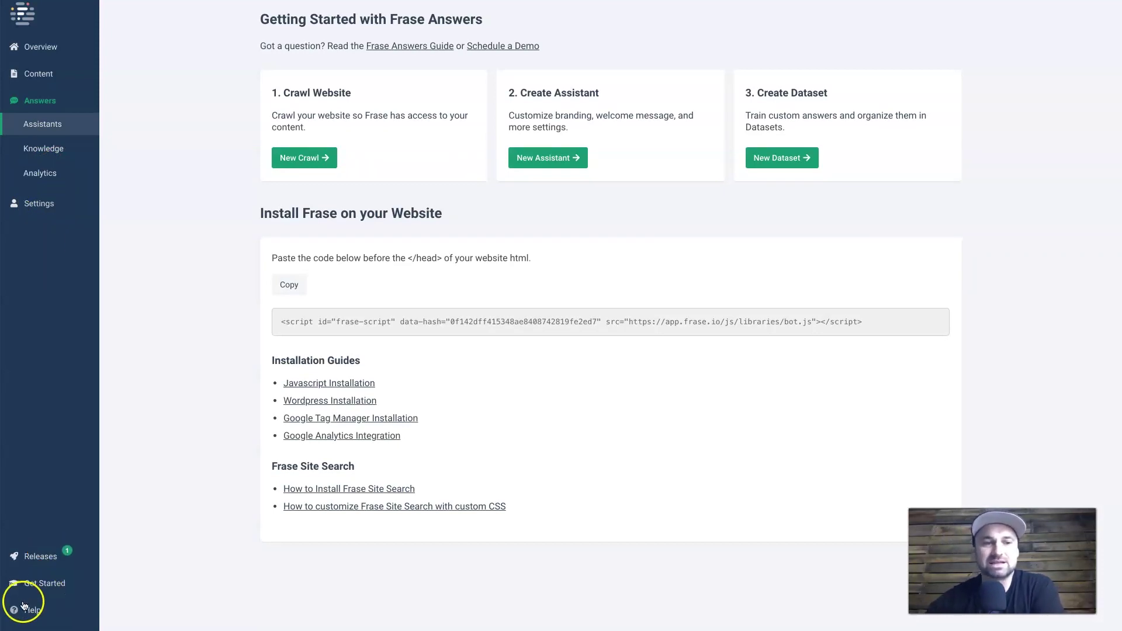
pyautogui.click(34, 49)
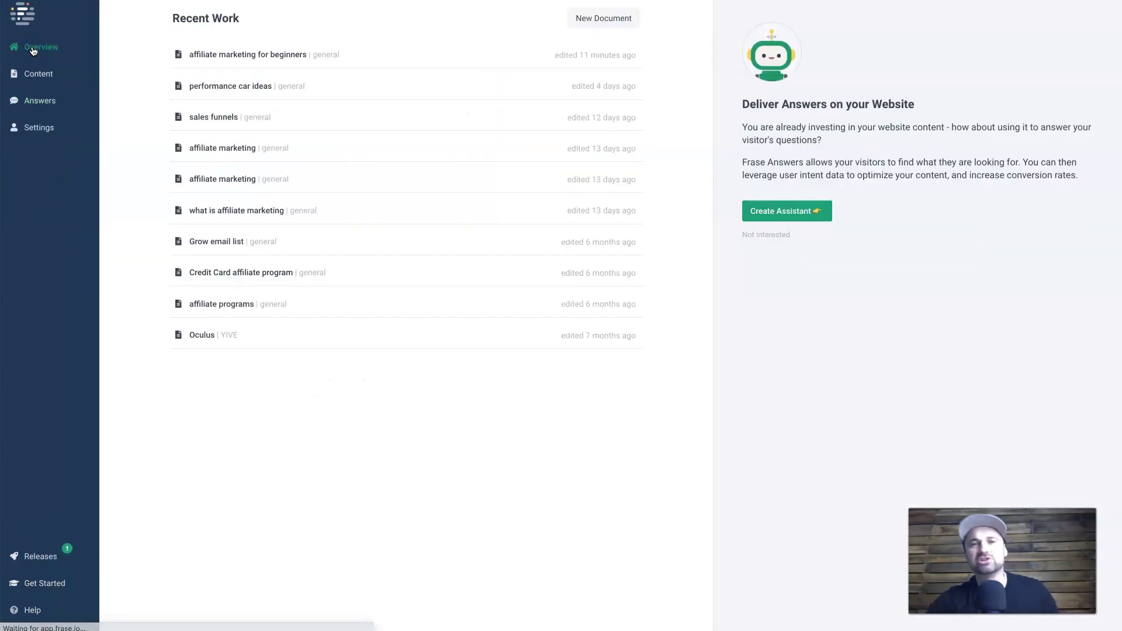
# Create a new document for 'affiliate marketers for beginners' in the General folder, reviewing advanced settings.
pyautogui.click(606, 27)
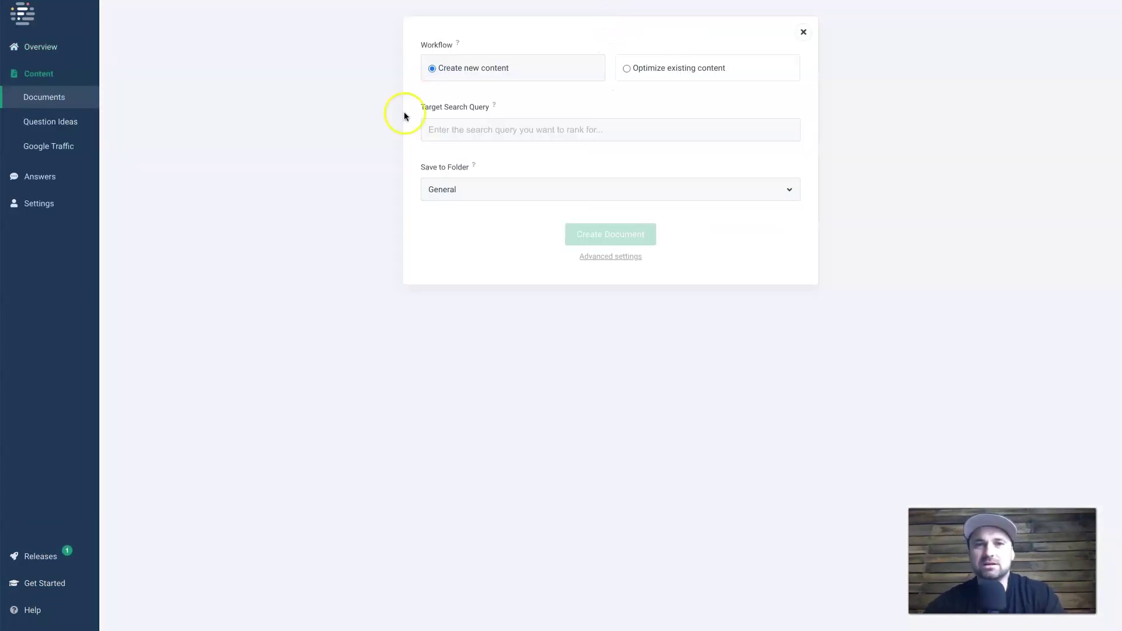
pyautogui.click(519, 127)
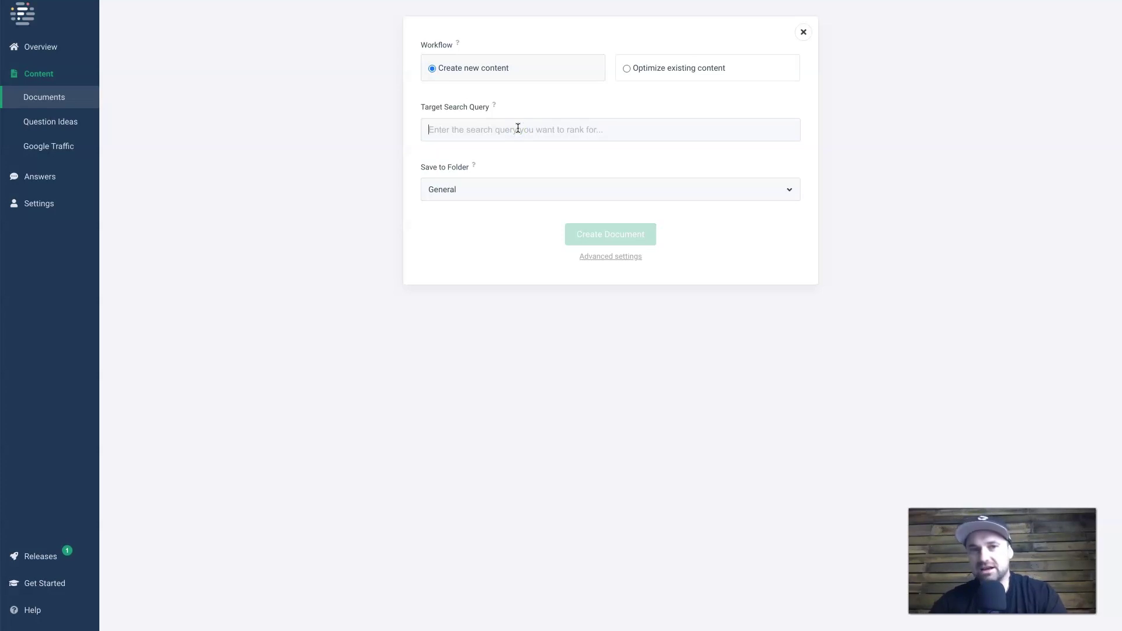
pyautogui.write('af')
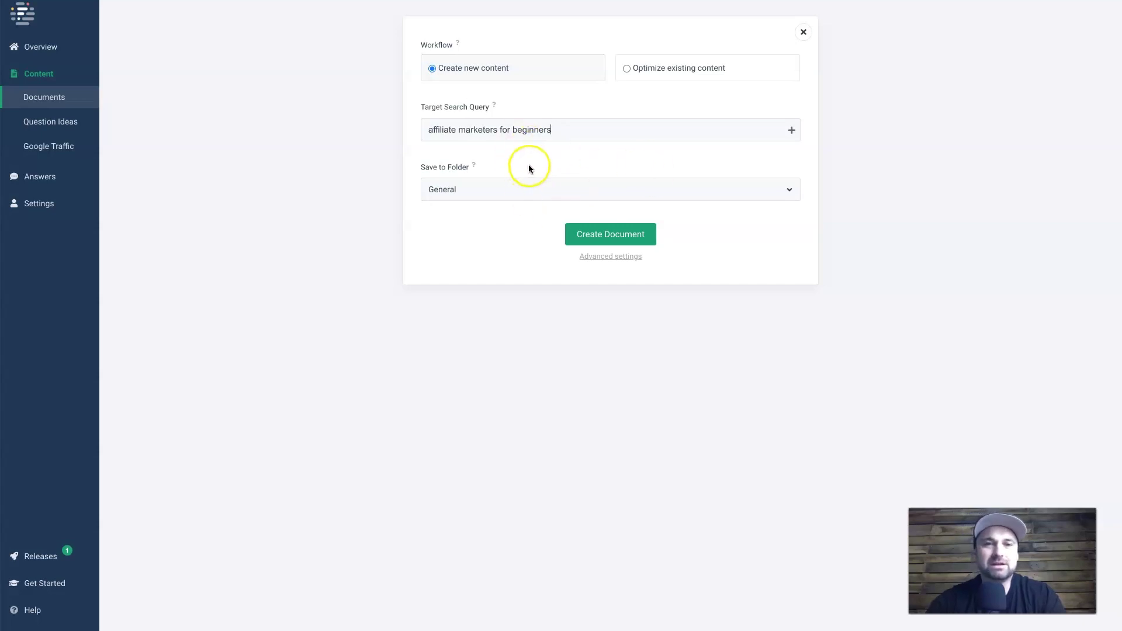
pyautogui.click(475, 196)
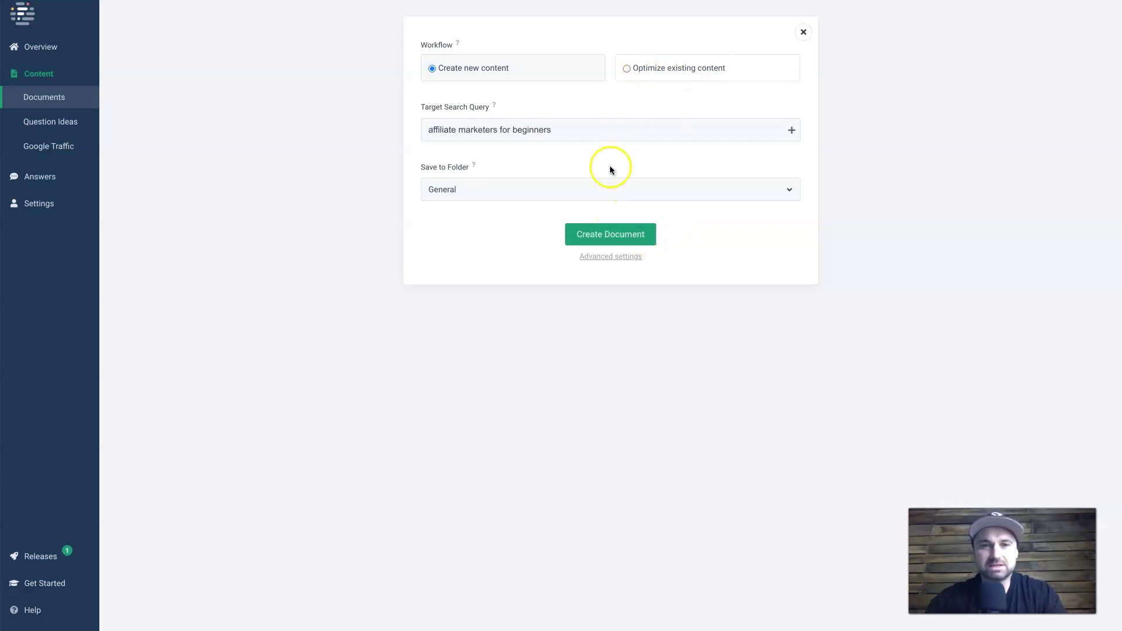
pyautogui.click(601, 257)
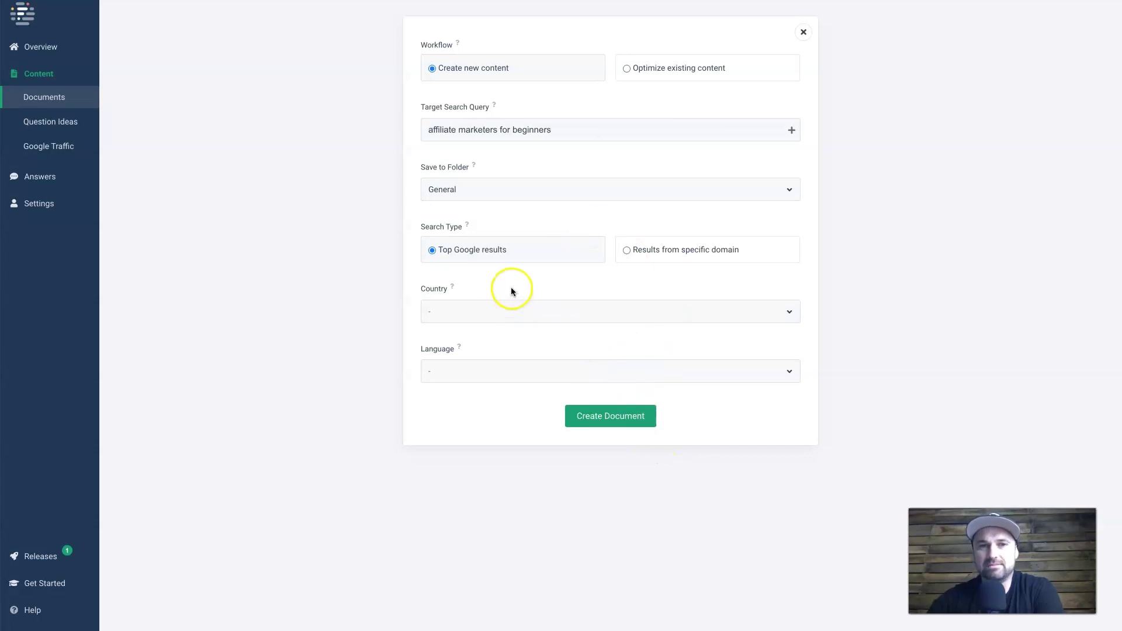
pyautogui.click(608, 416)
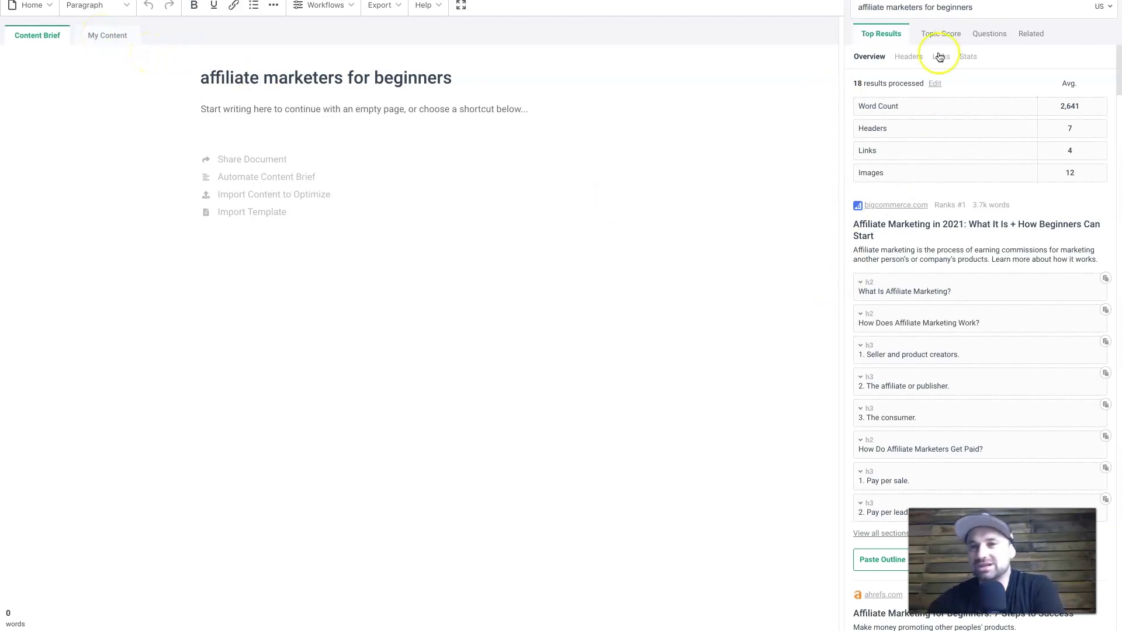
# Scroll through the ranked competitor results, their average stats and heading outlines, then back up.
pyautogui.scroll(-4, 921, 265)
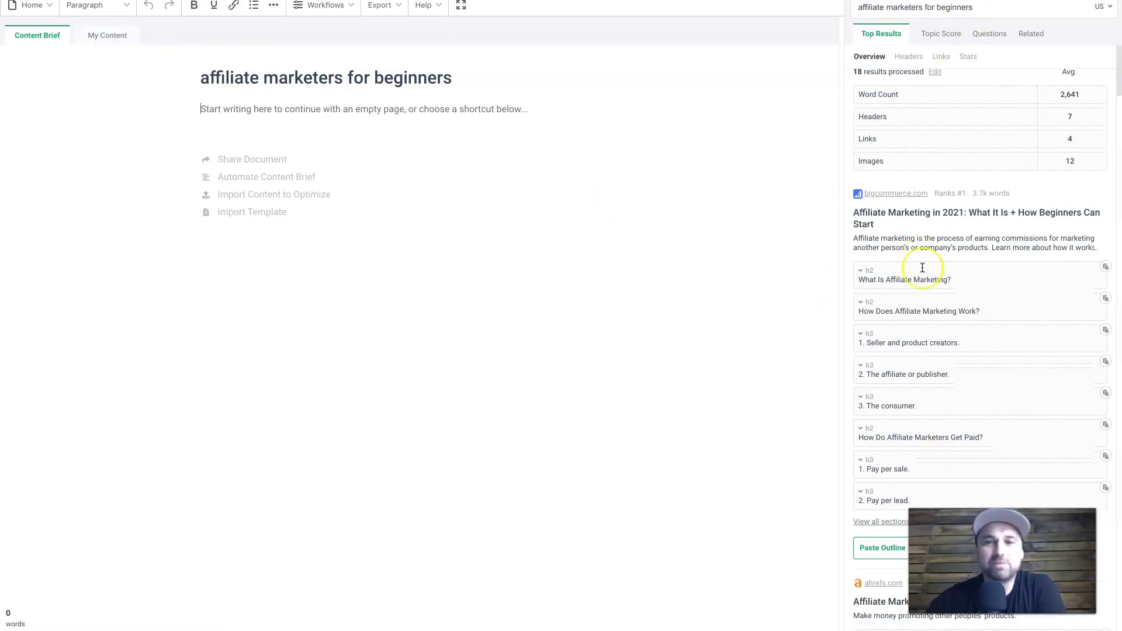
pyautogui.scroll(4, 921, 268)
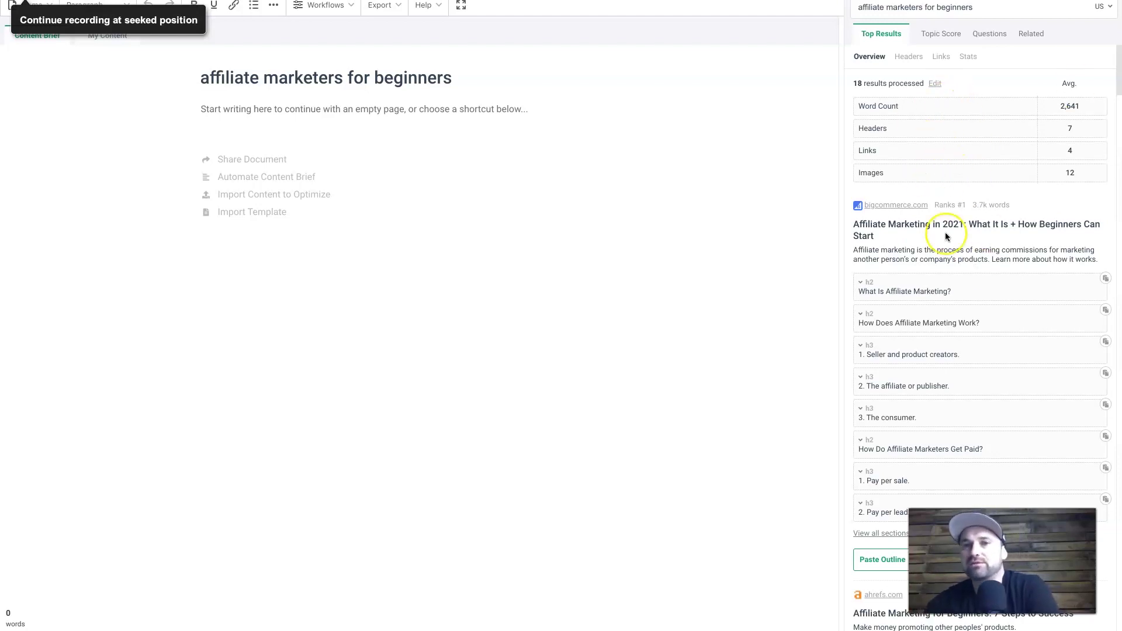
pyautogui.scroll(-1, 991, 304)
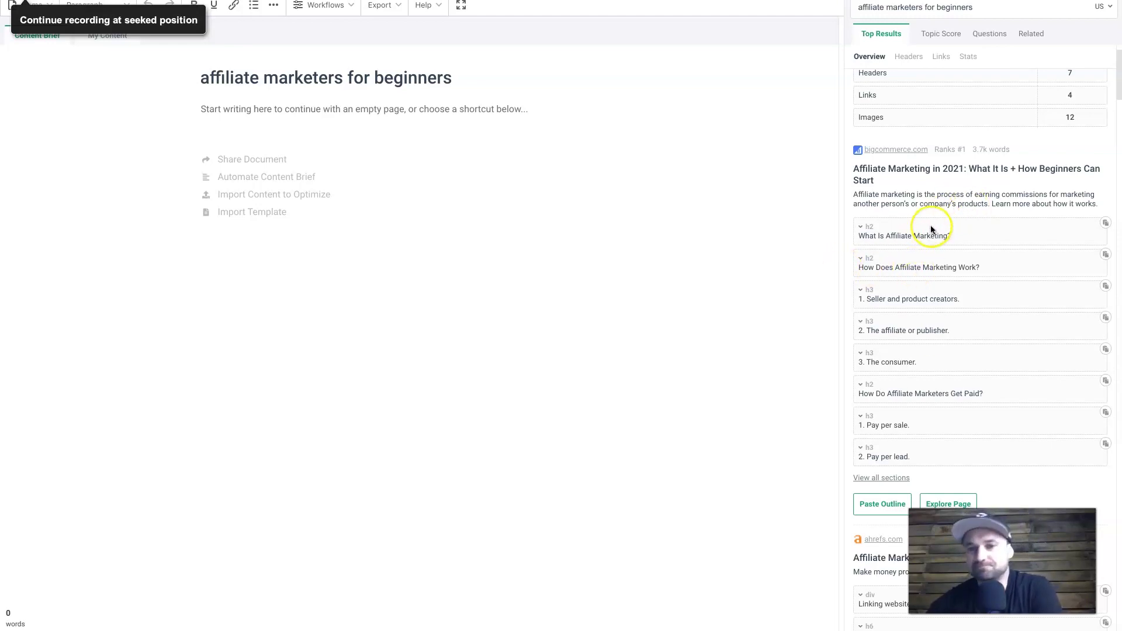
pyautogui.scroll(-4, 931, 230)
pyautogui.scroll(4, 967, 378)
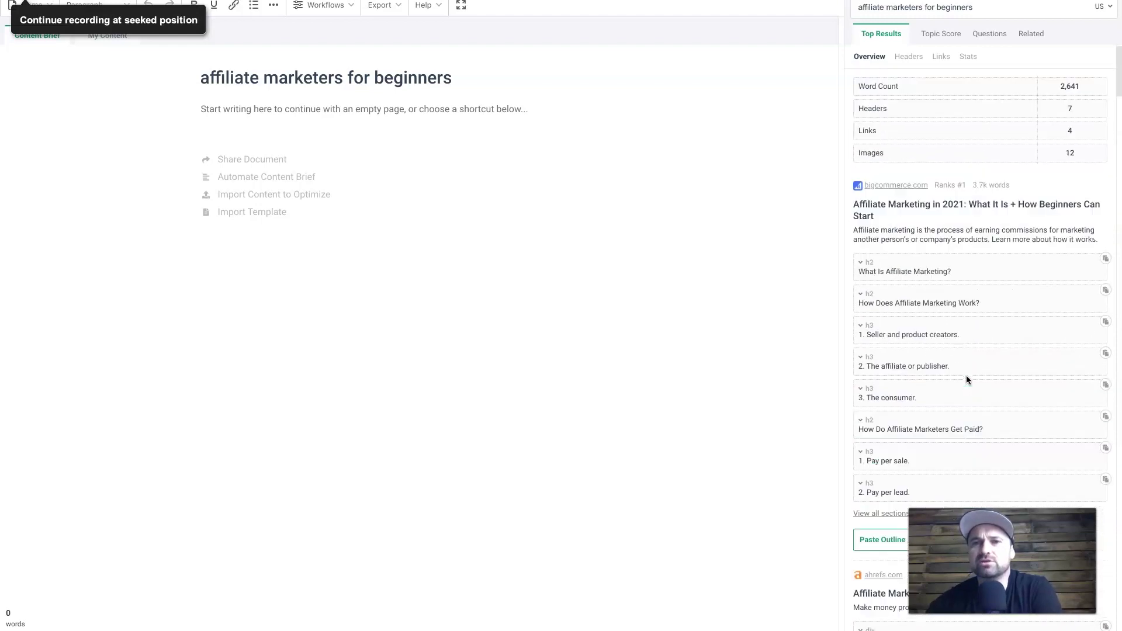
pyautogui.scroll(-4, 970, 426)
pyautogui.scroll(-15, 902, 384)
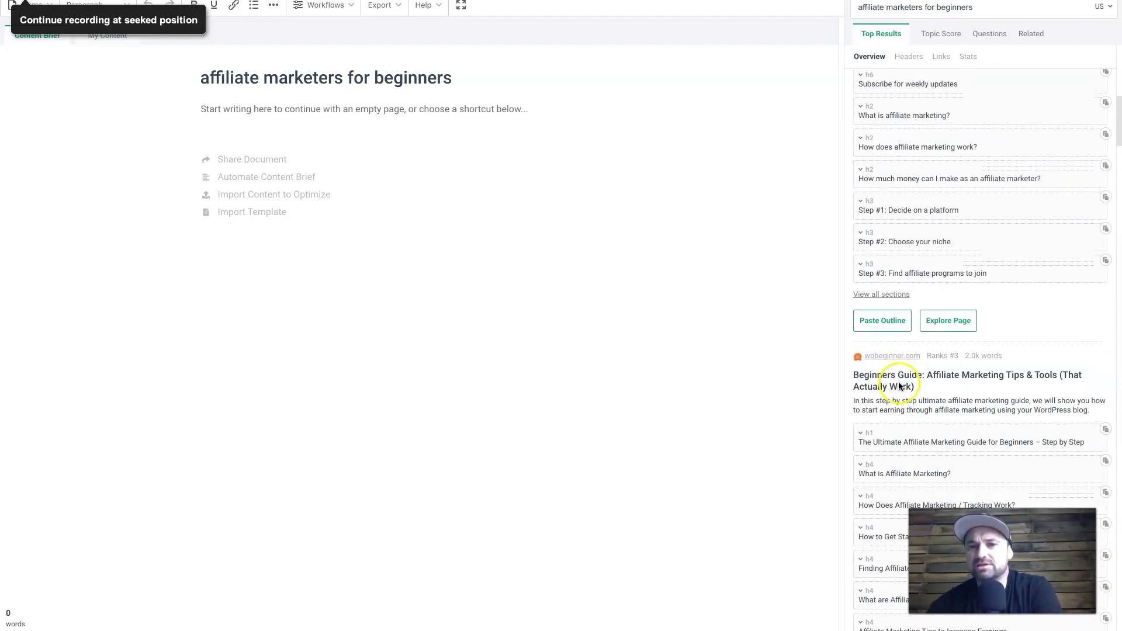
pyautogui.scroll(-9, 934, 367)
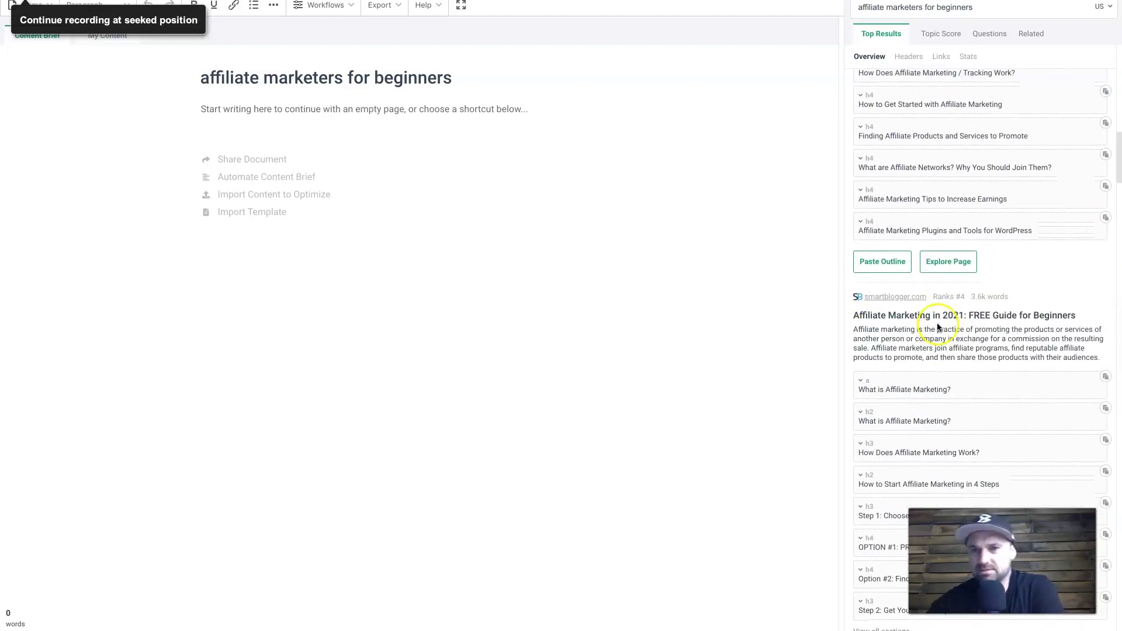
pyautogui.scroll(20, 968, 350)
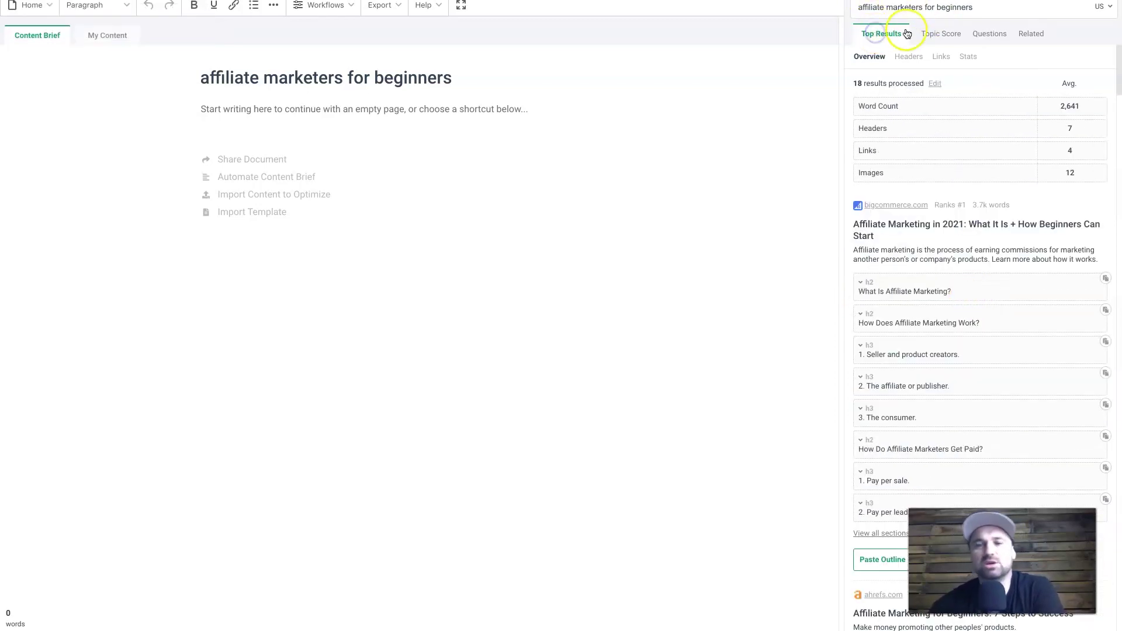
pyautogui.click(933, 34)
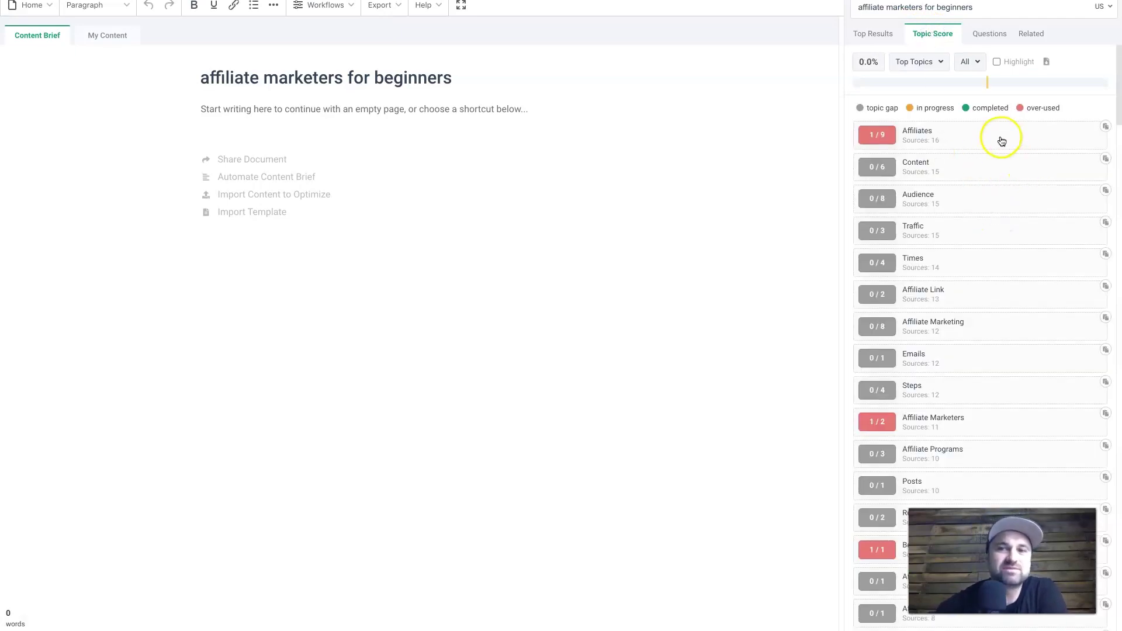
# Scroll through the topic list comparing coverage of Affiliates, Affiliate Marketers and Beginners against competitors.
pyautogui.scroll(-5, 994, 312)
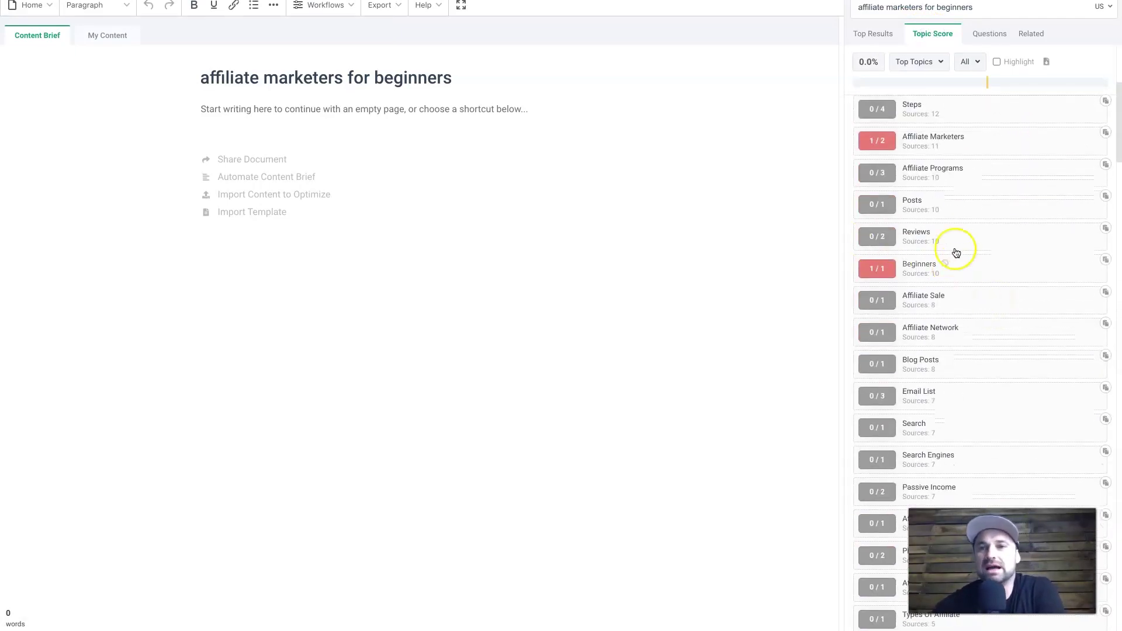
pyautogui.scroll(5, 951, 275)
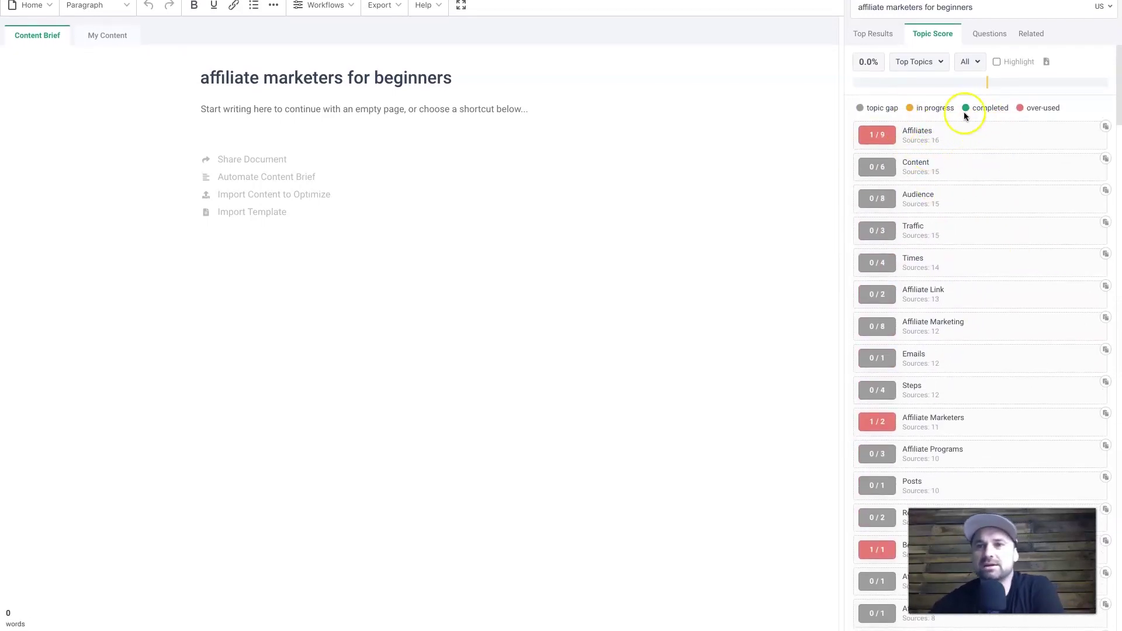
pyautogui.scroll(-4, 922, 151)
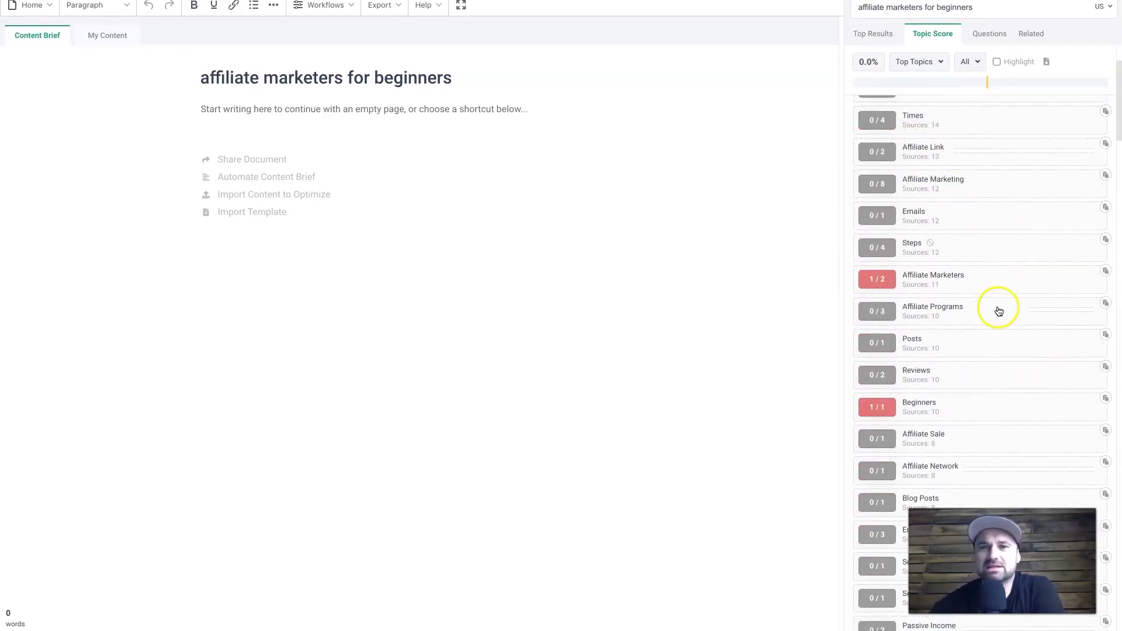
pyautogui.scroll(-15, 977, 428)
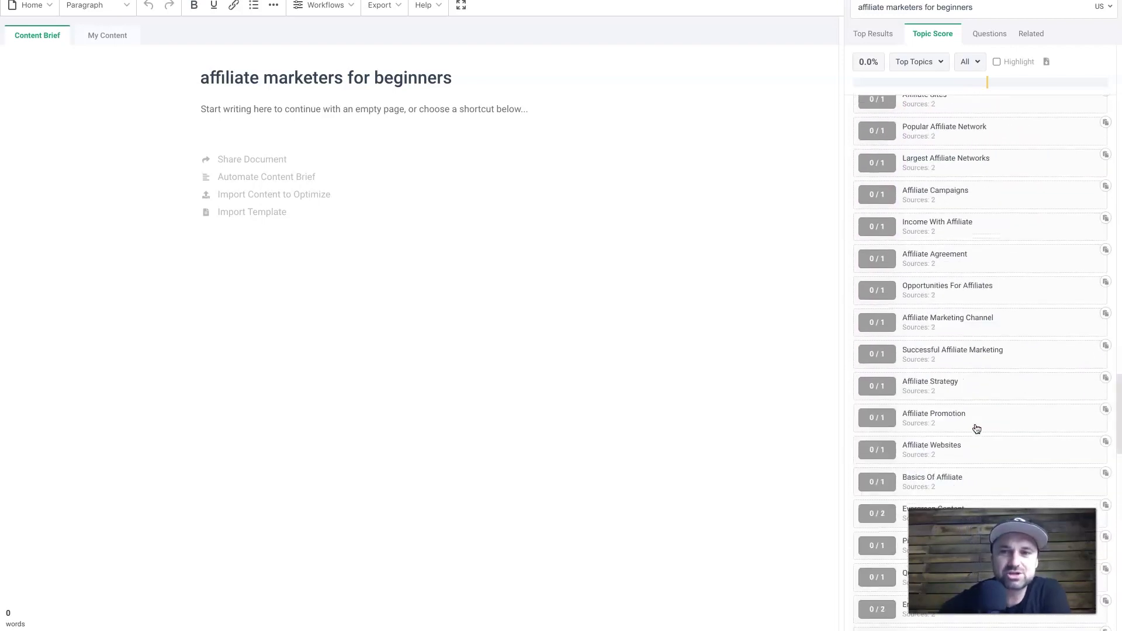
pyautogui.scroll(20, 976, 429)
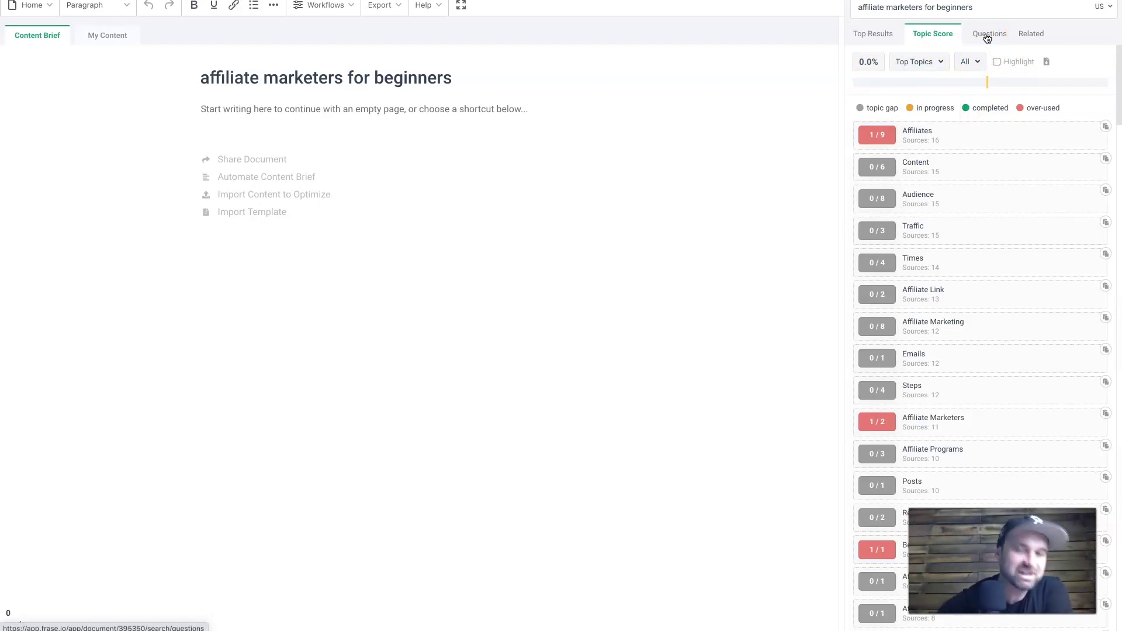
# Browse affiliate marketing questions from the SERP, People Also Ask, Quora and Reddit.
pyautogui.click(987, 35)
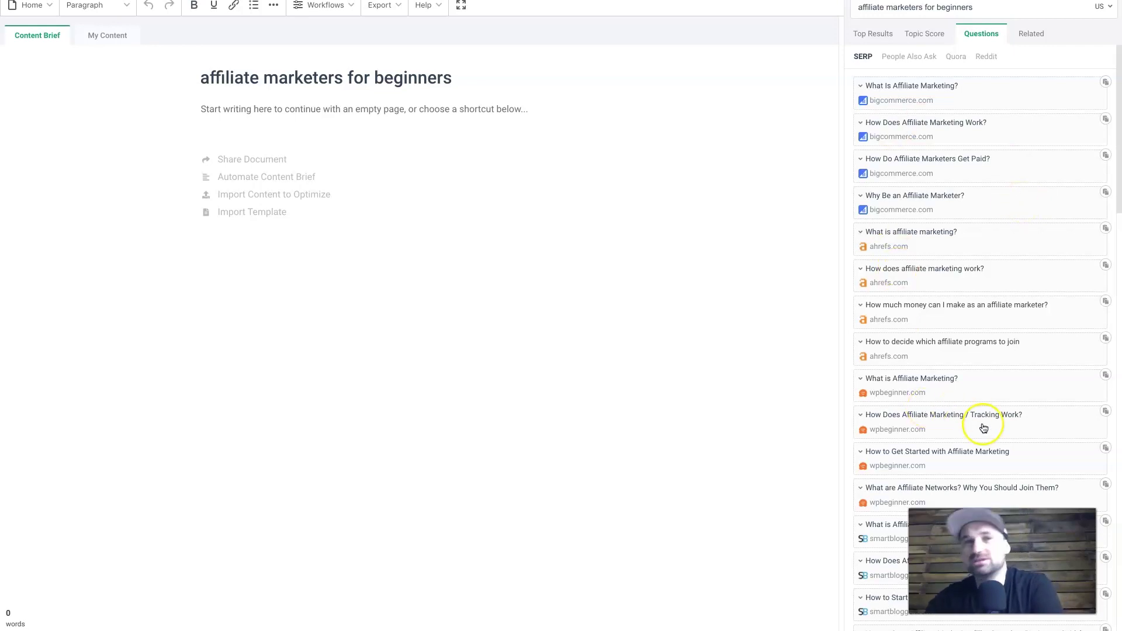
pyautogui.scroll(-1, 983, 428)
pyautogui.scroll(1, 982, 303)
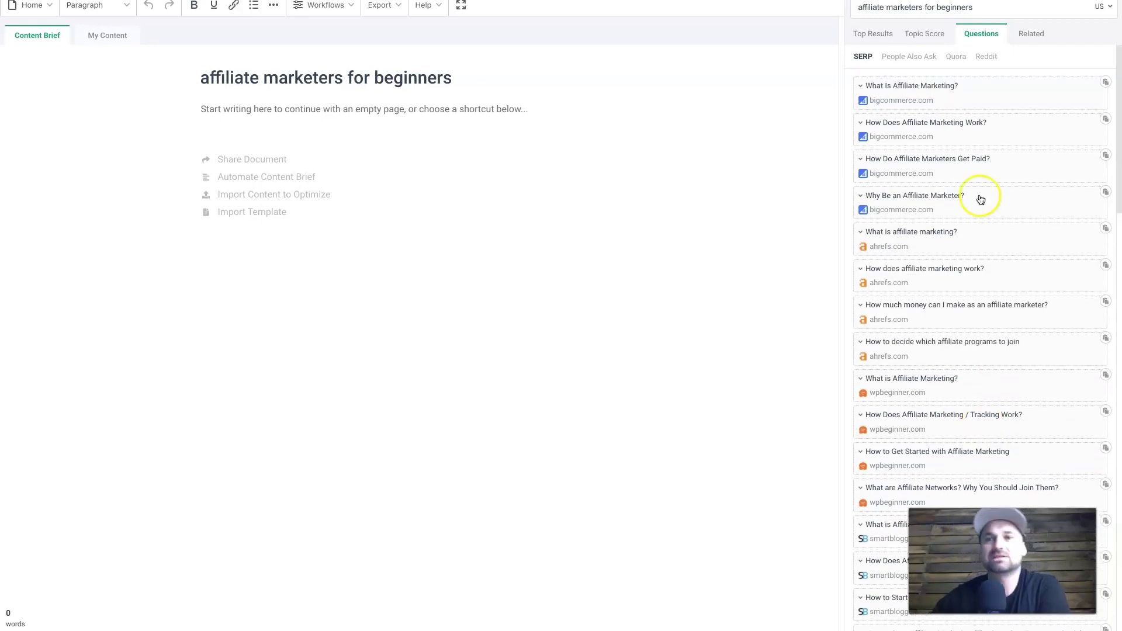
pyautogui.click(915, 57)
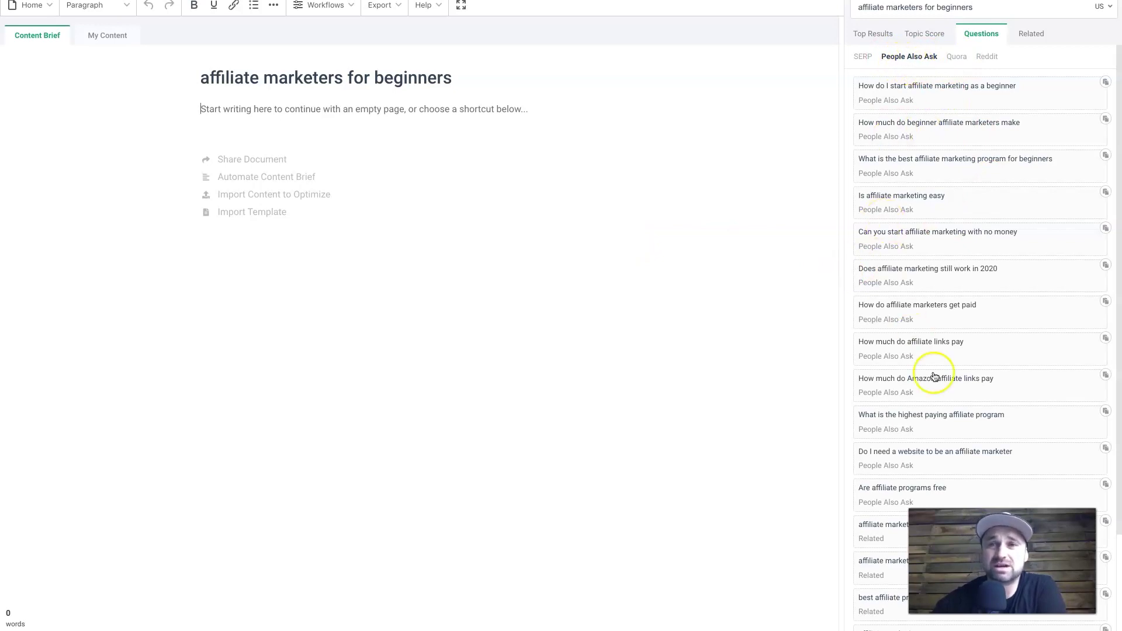
pyautogui.click(957, 57)
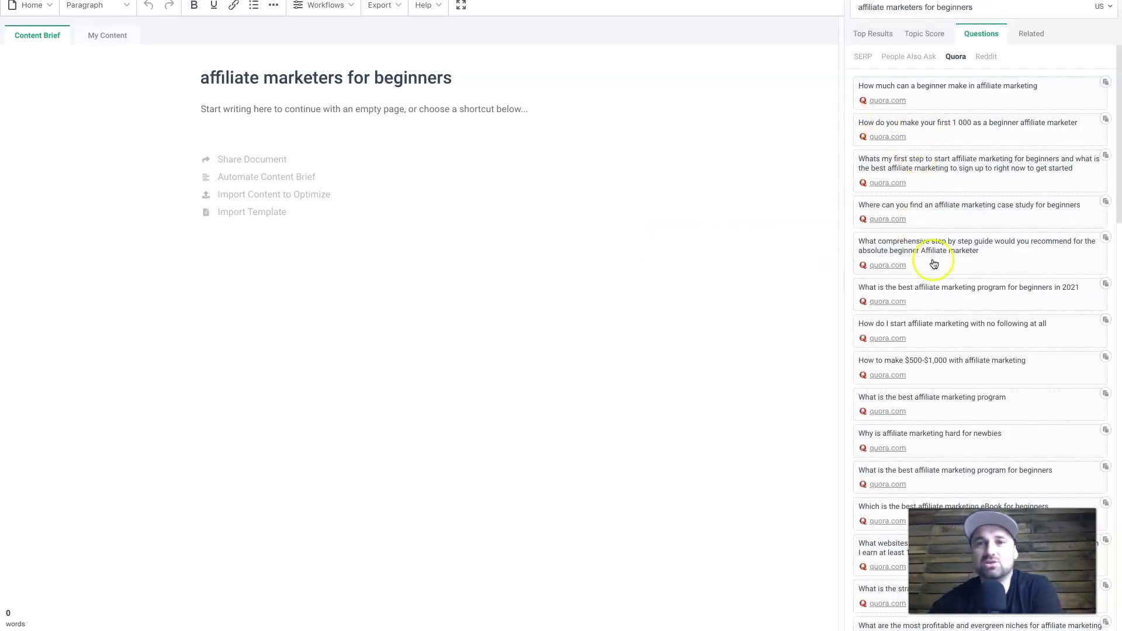
pyautogui.click(984, 58)
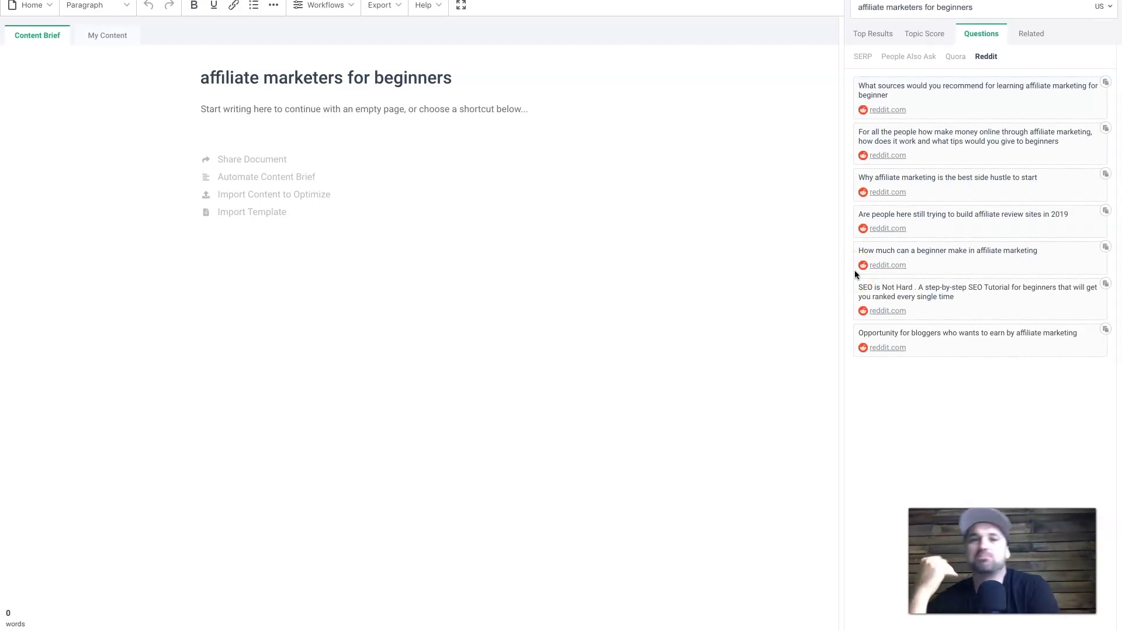
# Insert the SERP answers for 'What Is Affiliate Marketing?' and 'How Does Affiliate Marketing Work?' into the brief.
pyautogui.click(867, 56)
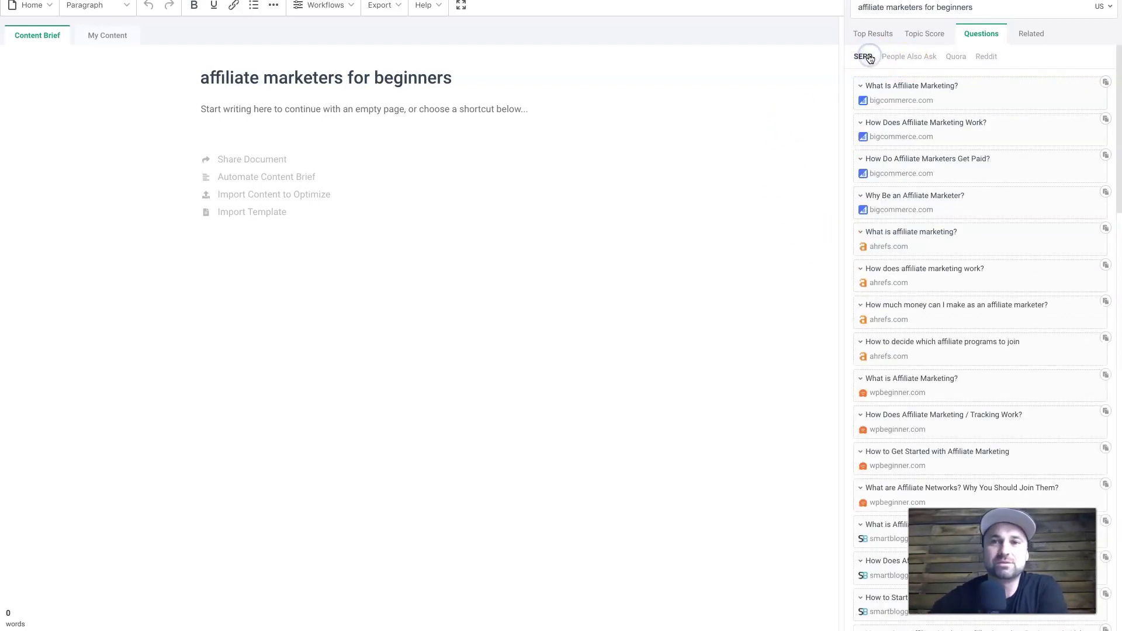
pyautogui.click(972, 97)
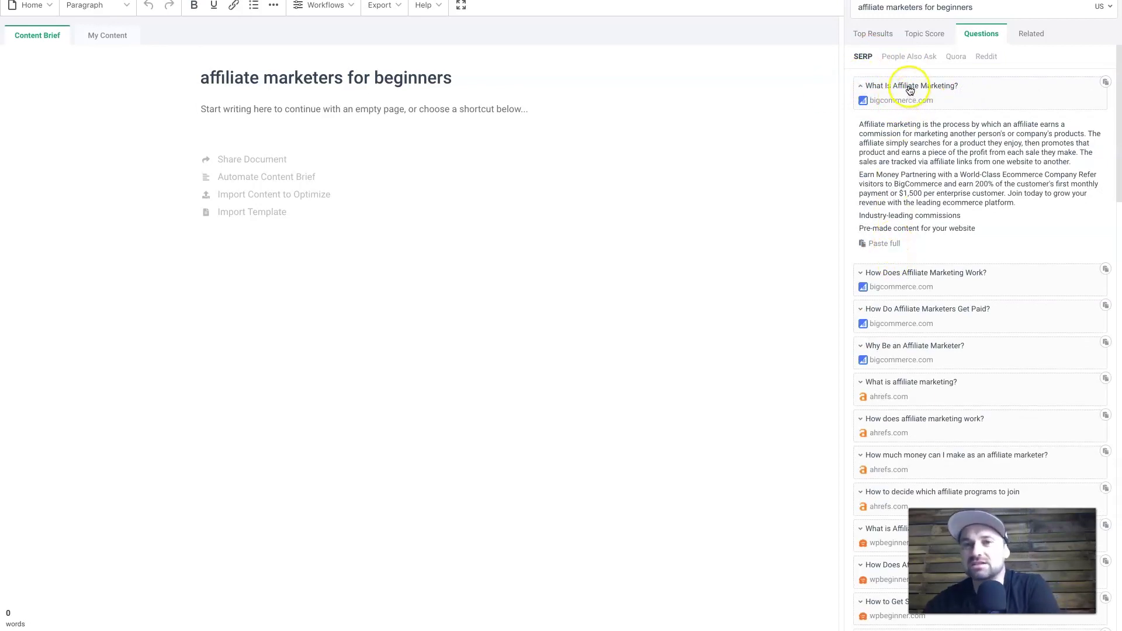
pyautogui.click(884, 244)
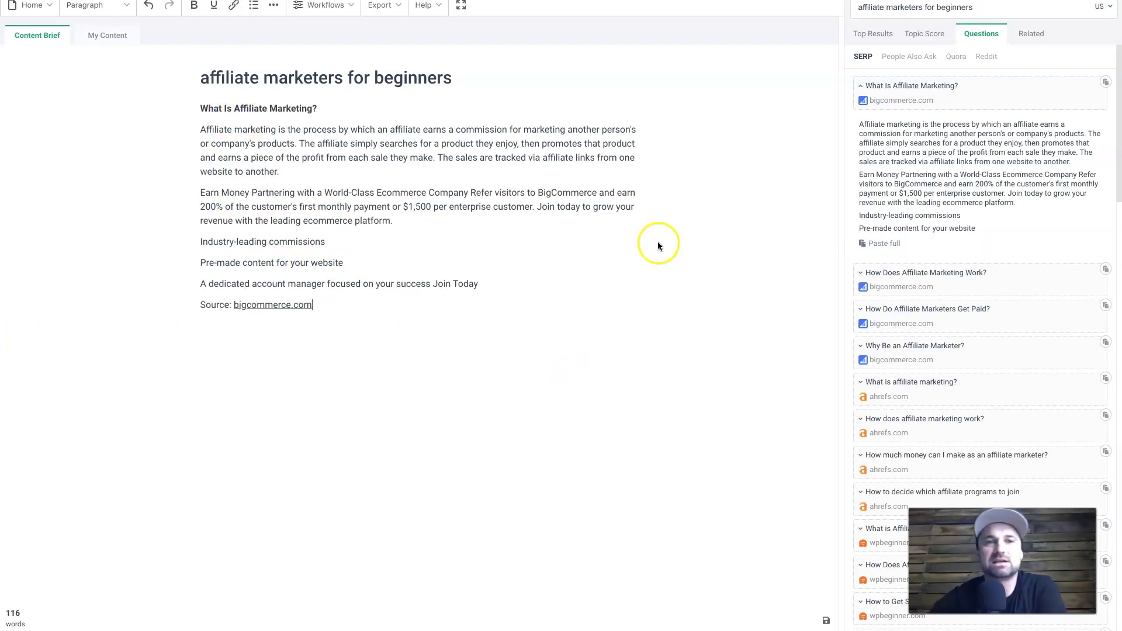
pyautogui.click(996, 272)
pyautogui.click(884, 402)
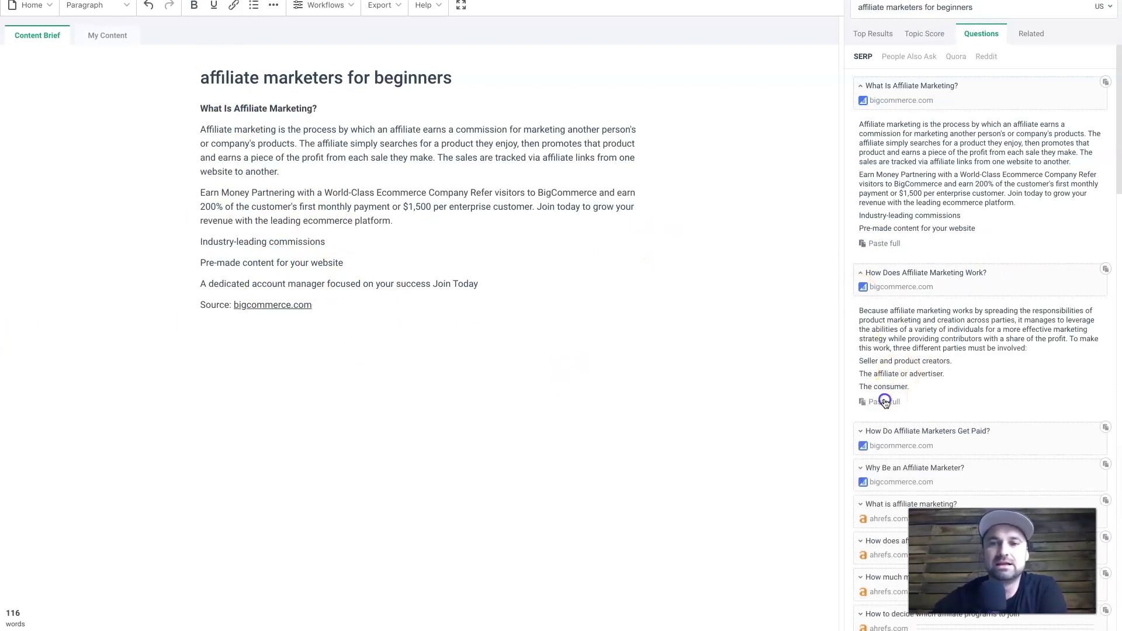
# Insert the affiliate networks answer and the locationrebel.com earnings answer into the brief.
pyautogui.scroll(-5, 884, 402)
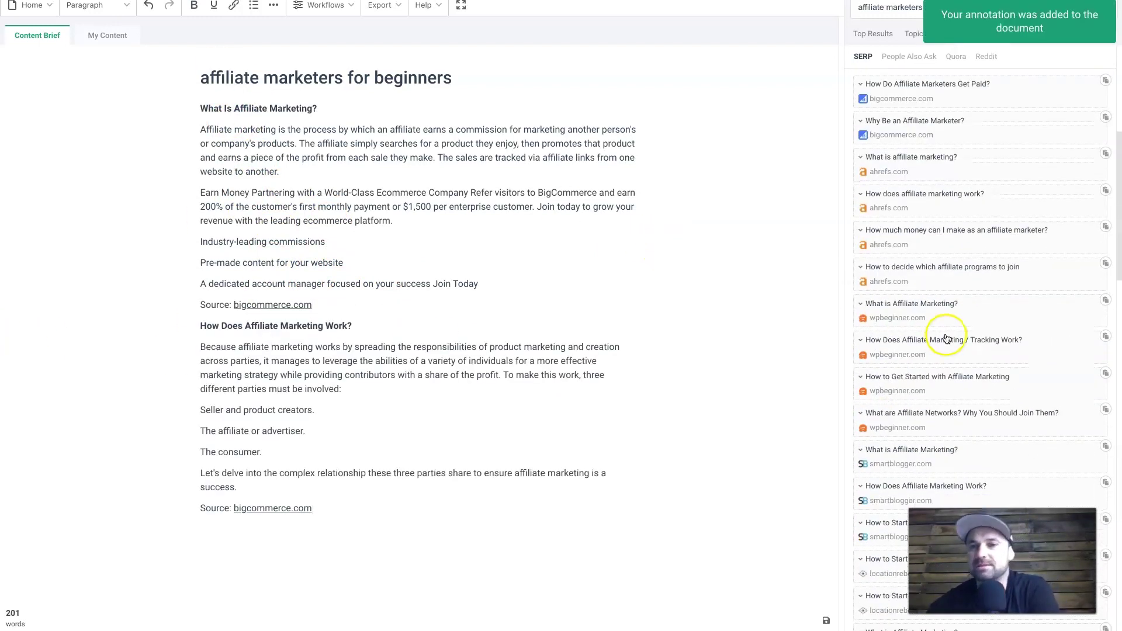
pyautogui.scroll(-5, 987, 322)
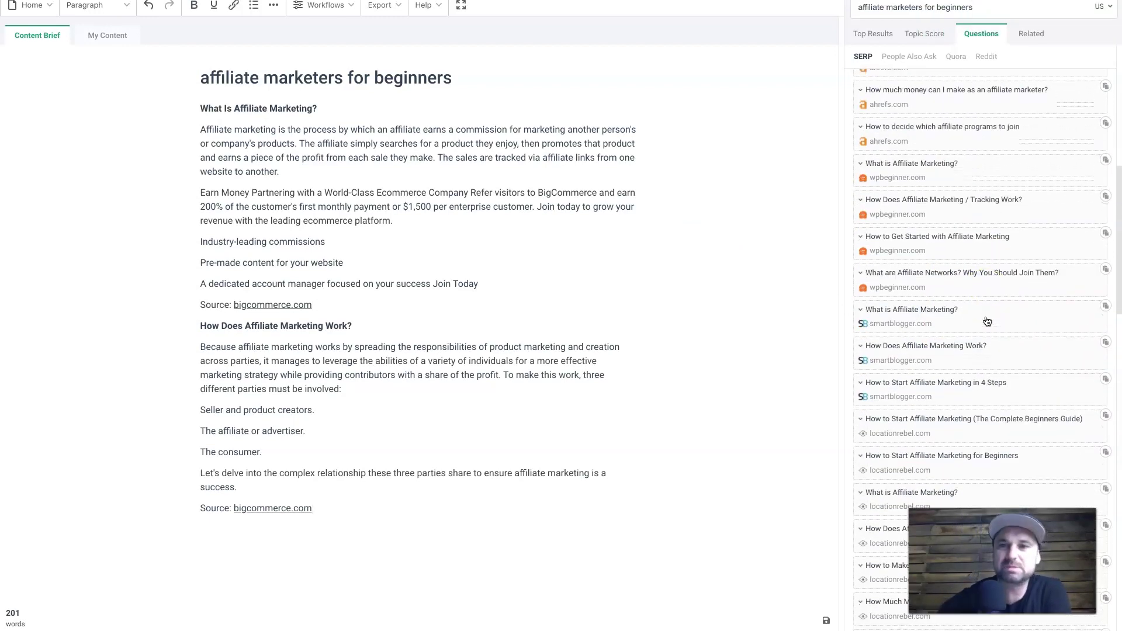
pyautogui.click(1043, 275)
pyautogui.scroll(-1, 855, 338)
pyautogui.click(878, 372)
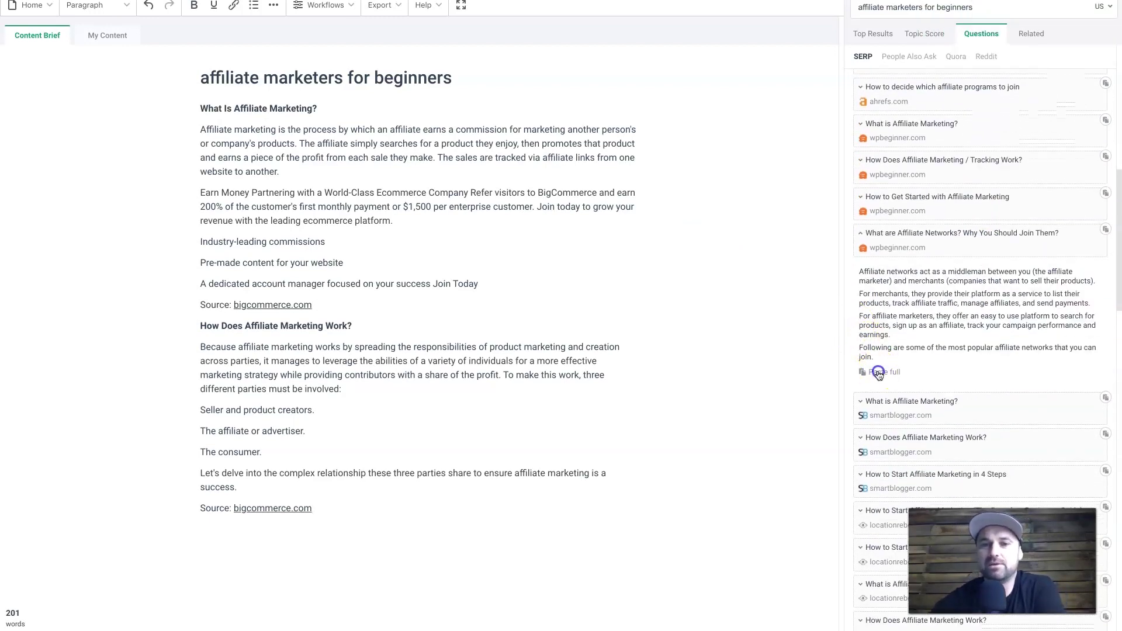
pyautogui.scroll(-4, 654, 457)
pyautogui.scroll(-5, 908, 362)
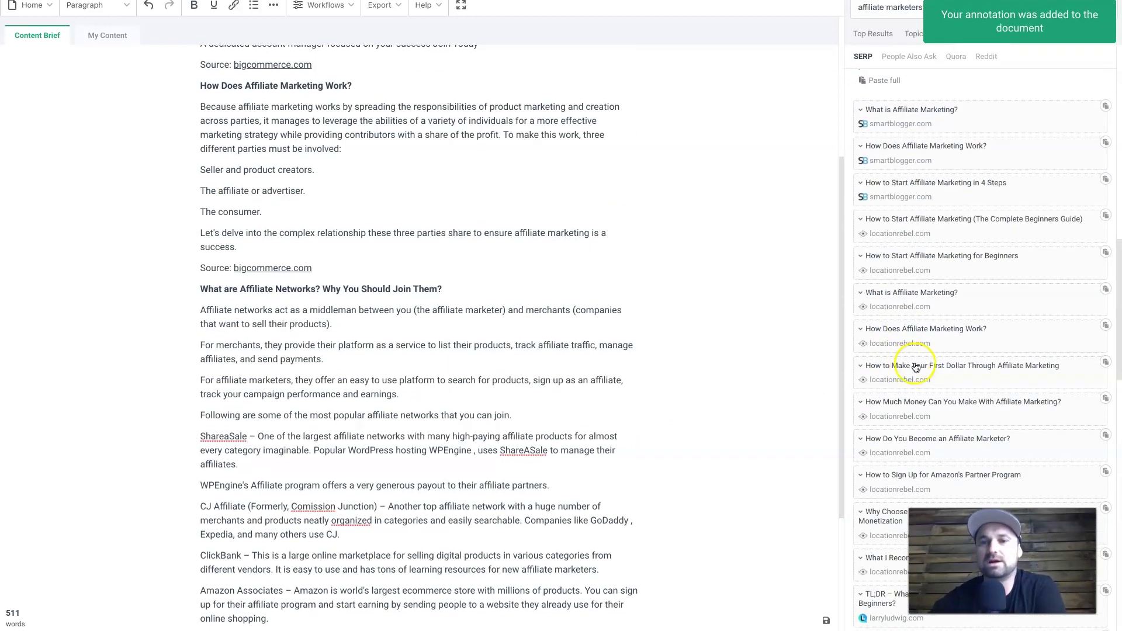
pyautogui.click(977, 380)
pyautogui.scroll(-1, 978, 385)
pyautogui.click(882, 437)
# Collapse the 'How Much Money' answer card and go back to the Top Results overview.
pyautogui.scroll(-5, 659, 458)
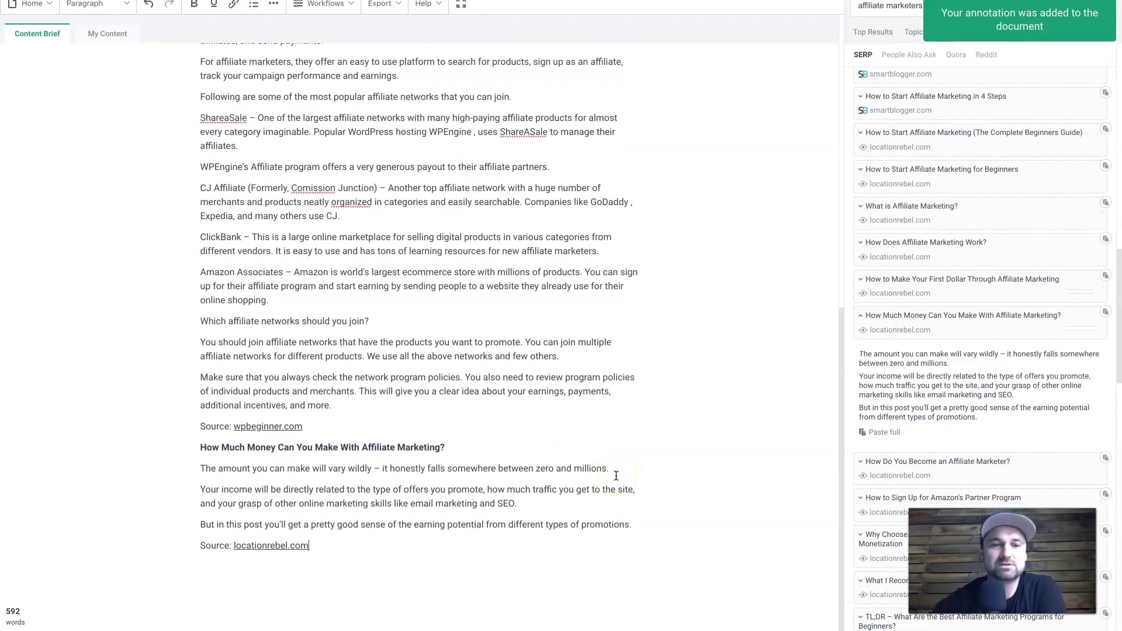
pyautogui.scroll(9, 546, 563)
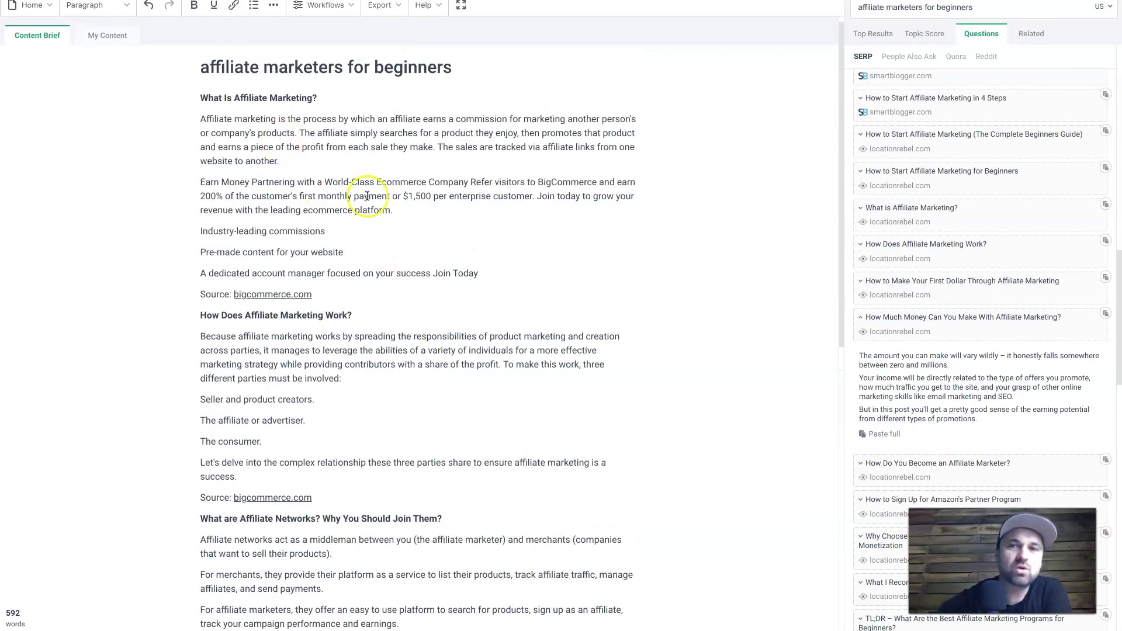
pyautogui.scroll(-9, 368, 198)
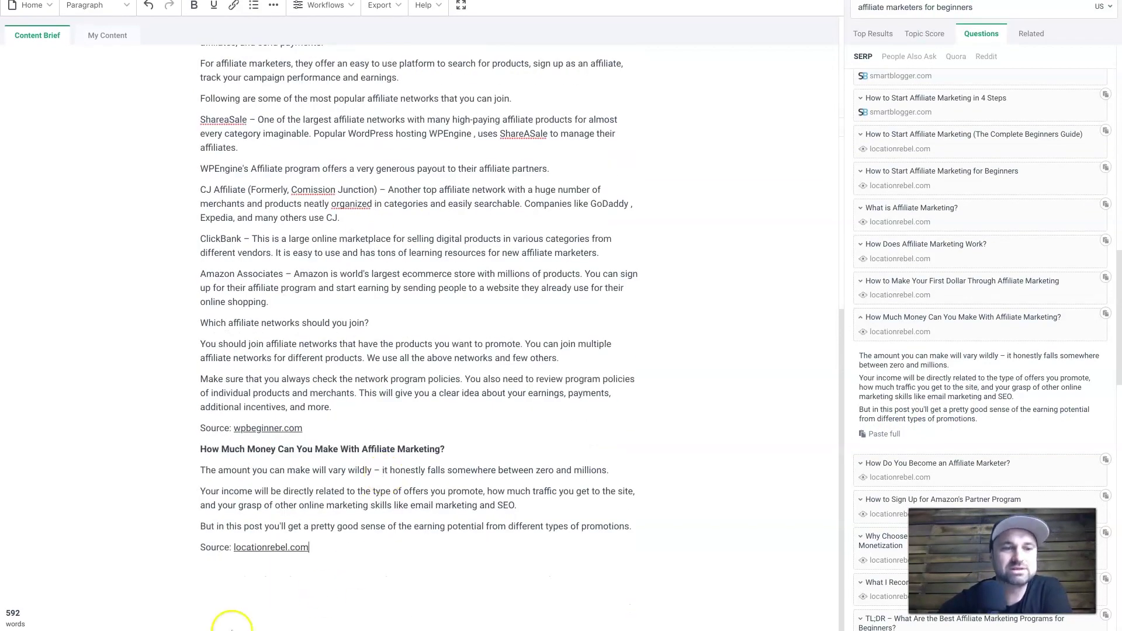
pyautogui.click(938, 338)
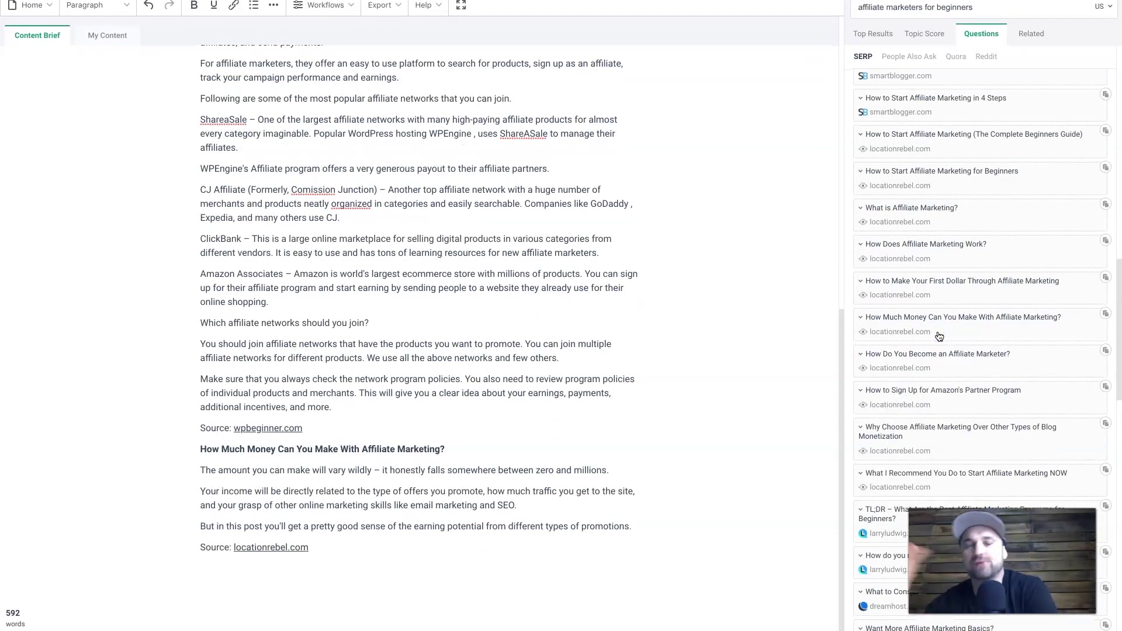
pyautogui.click(867, 30)
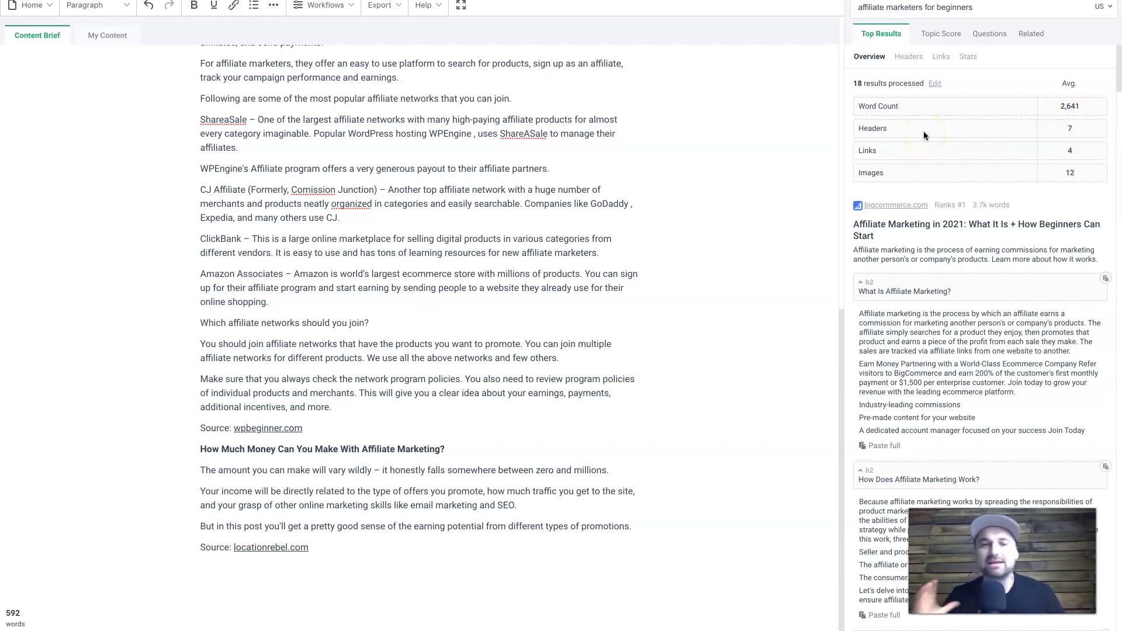
# Place the cursor at 'What Is Affiliate Marketing?' atop the brief and list competitor headers.
pyautogui.scroll(7, 397, 380)
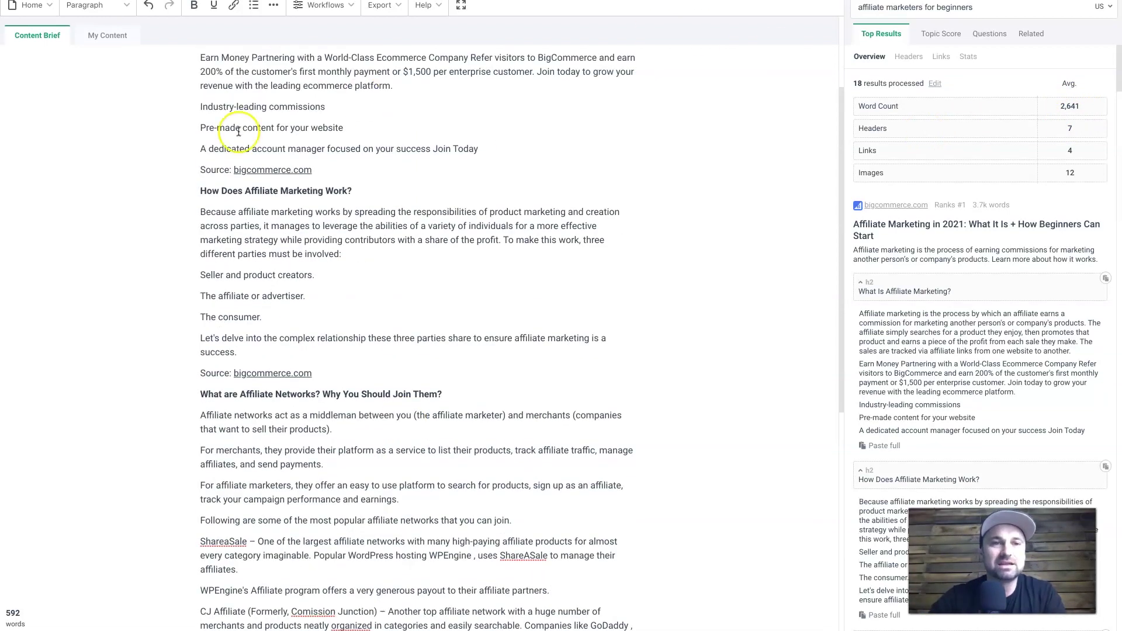
pyautogui.scroll(2, 458, 316)
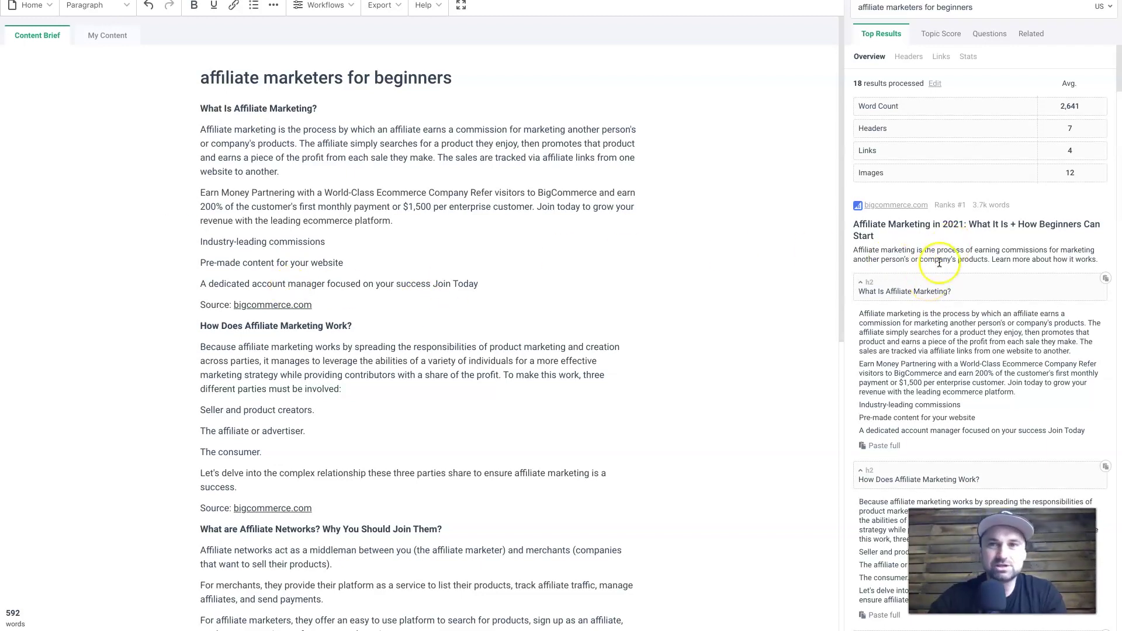
pyautogui.click(600, 179)
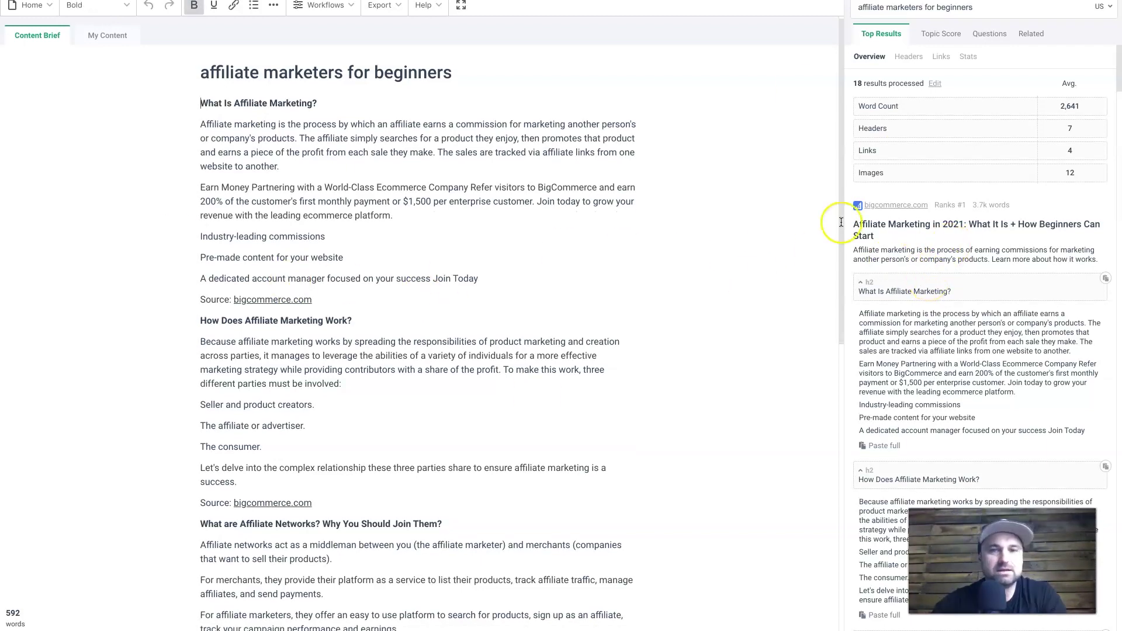
pyautogui.click(903, 59)
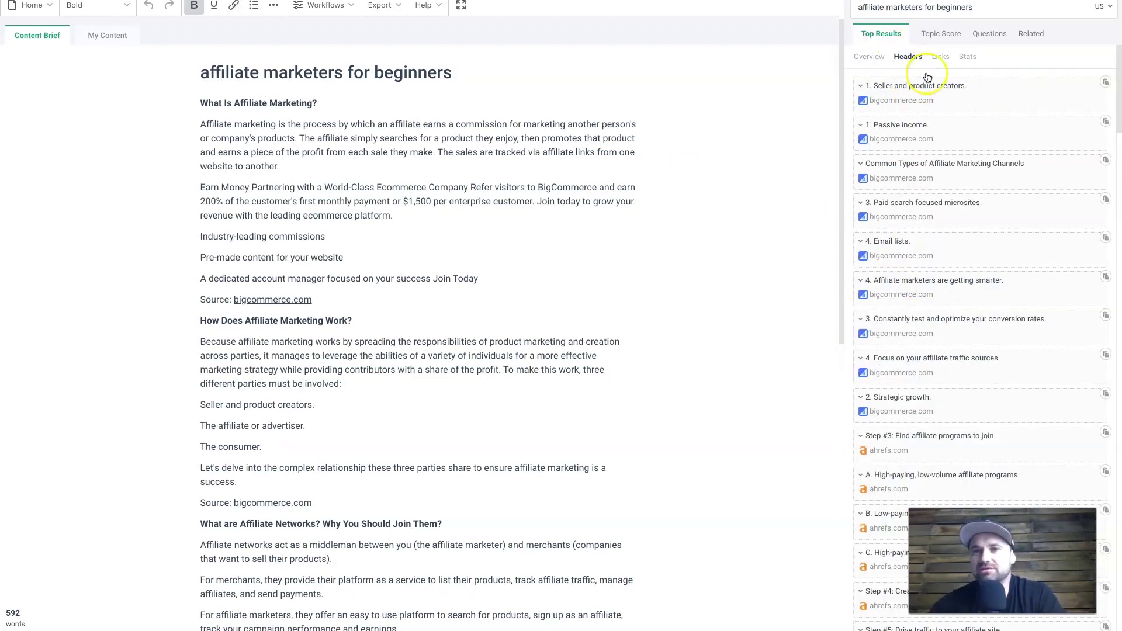
# Scroll through the statistics gathered from the top-ranking articles.
pyautogui.click(967, 57)
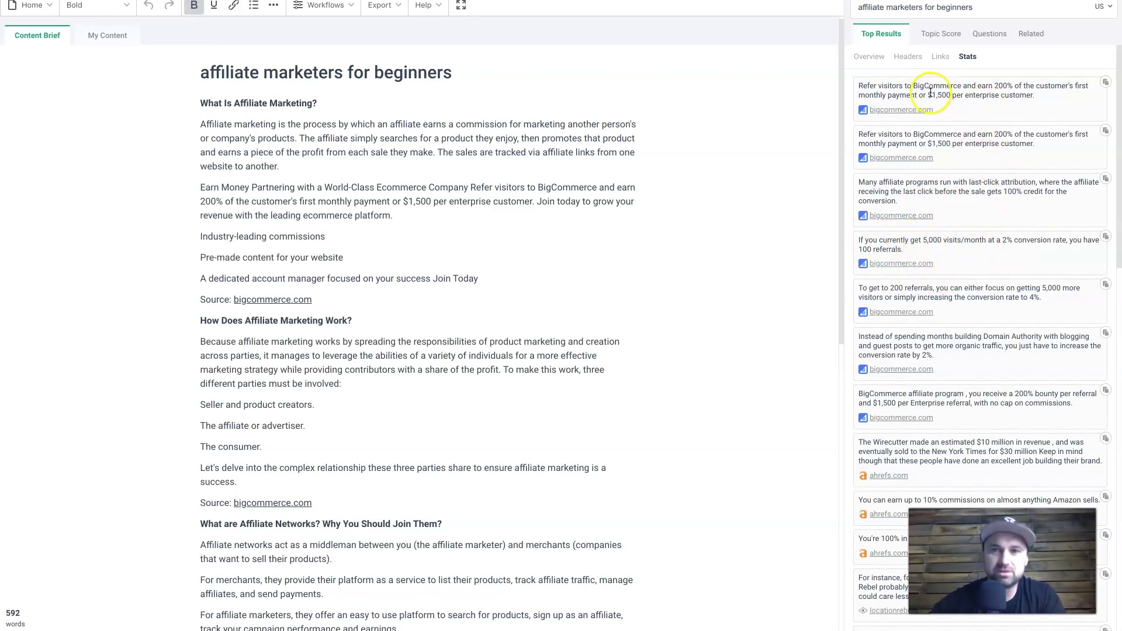
pyautogui.scroll(-2, 942, 189)
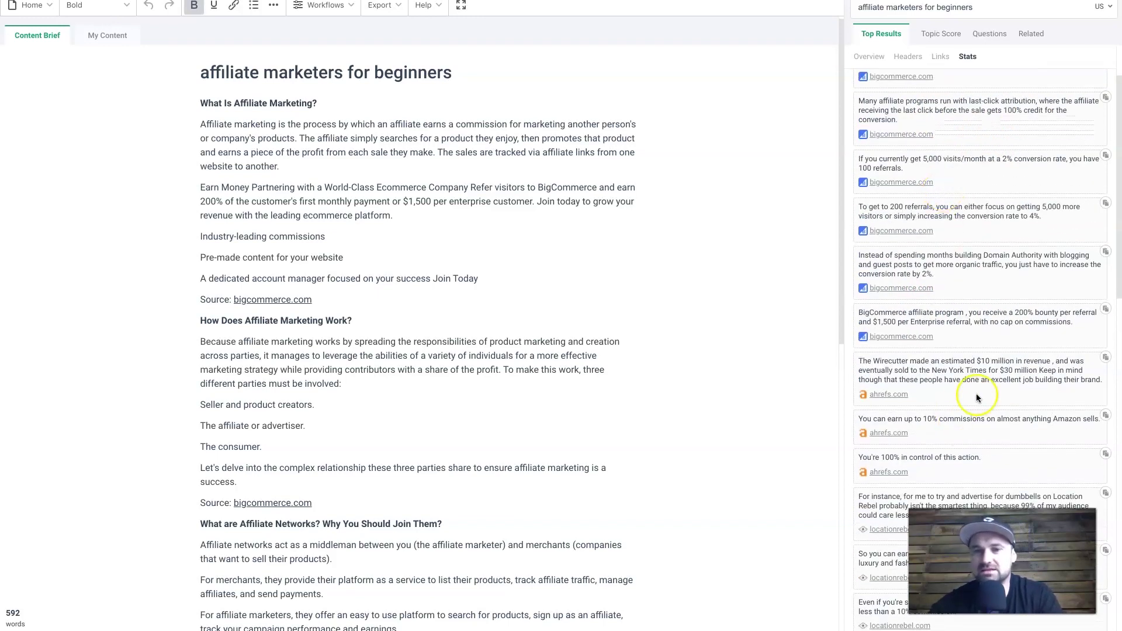
pyautogui.scroll(-5, 975, 394)
pyautogui.scroll(5, 938, 421)
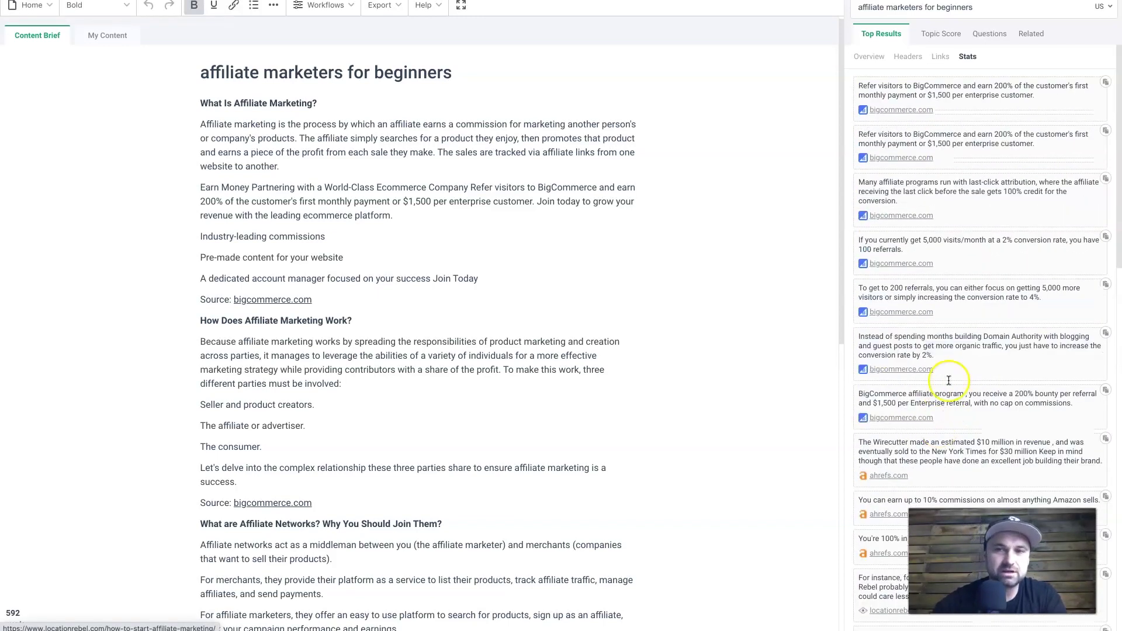
pyautogui.click(940, 56)
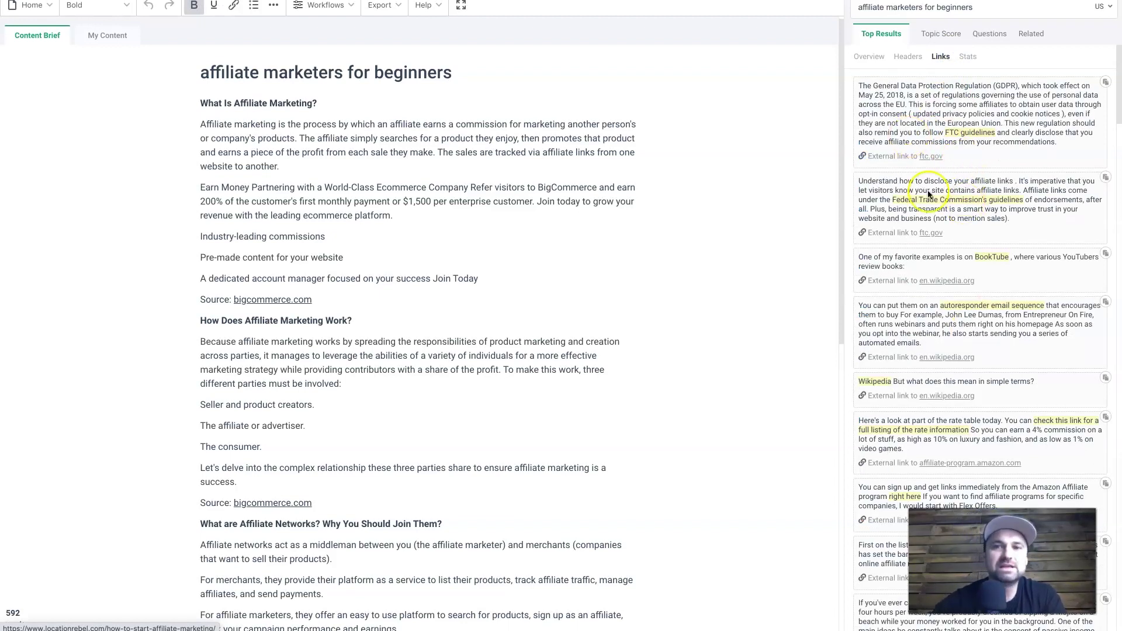
# Scroll through competitors' outbound links such as ftc.gov and en.wikipedia.org.
pyautogui.scroll(-1, 917, 256)
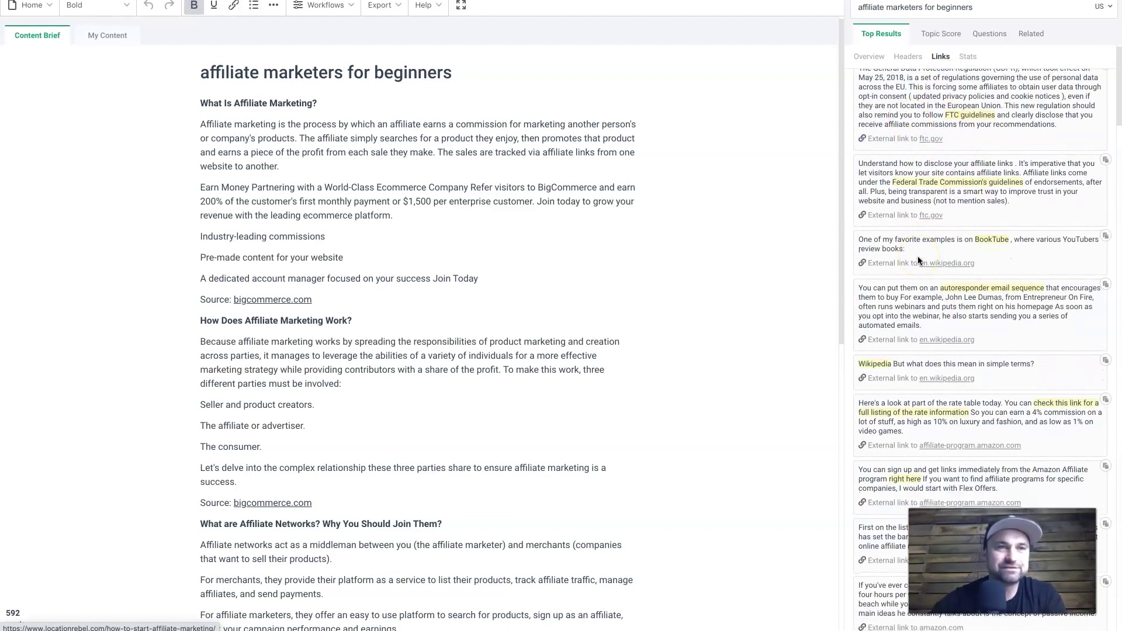
pyautogui.scroll(1, 917, 256)
pyautogui.scroll(-6, 986, 274)
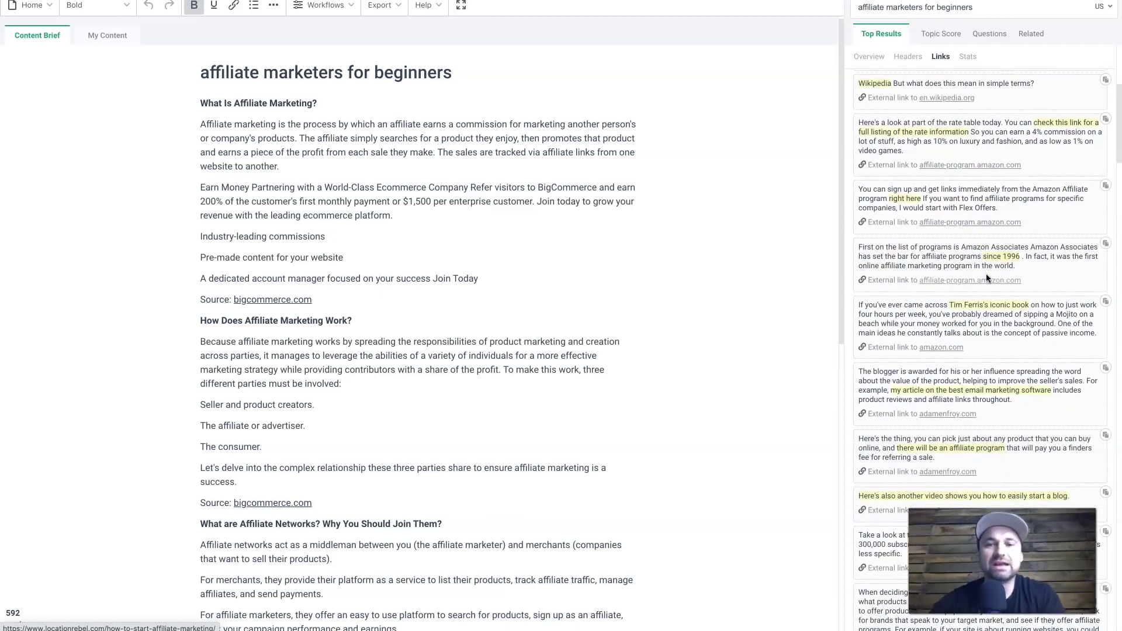
pyautogui.scroll(6, 986, 273)
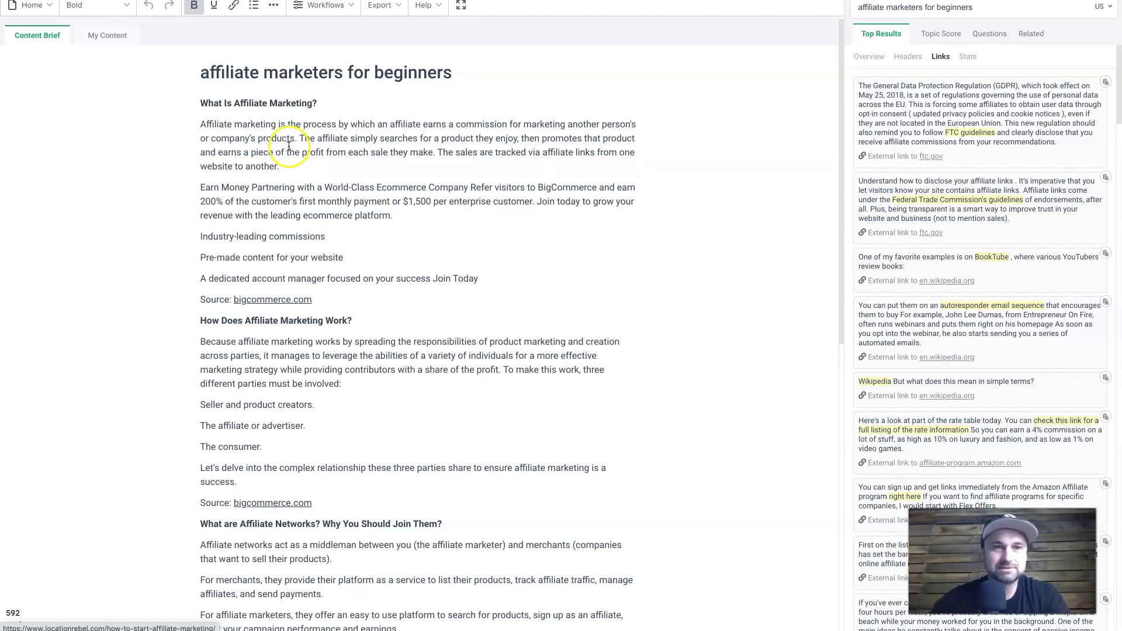
pyautogui.click(322, 5)
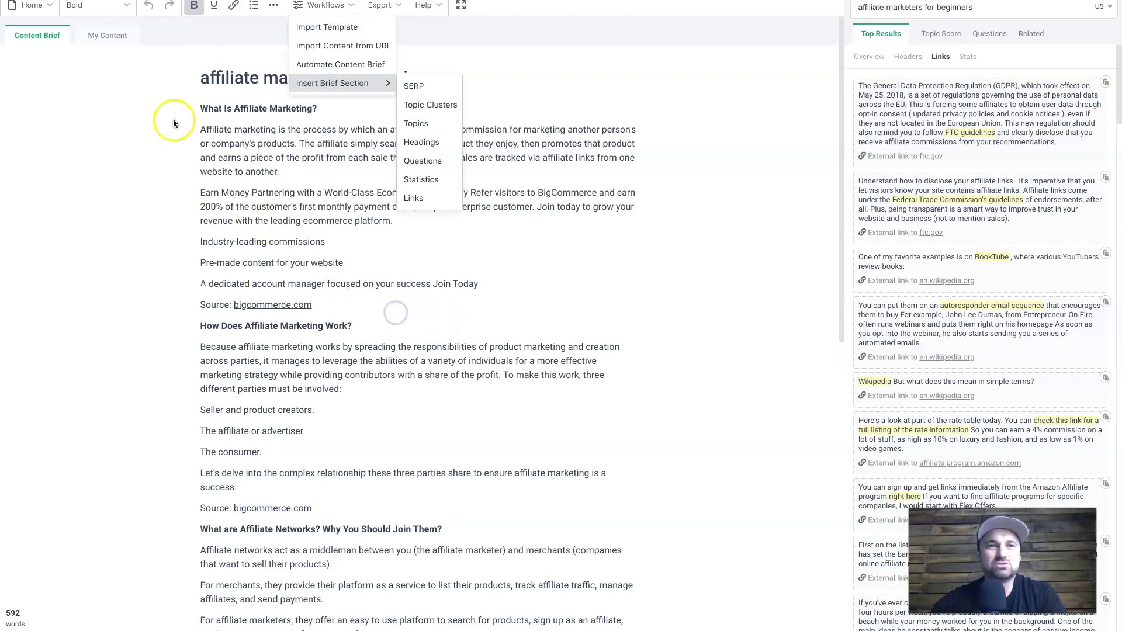
pyautogui.click(101, 36)
pyautogui.click(42, 38)
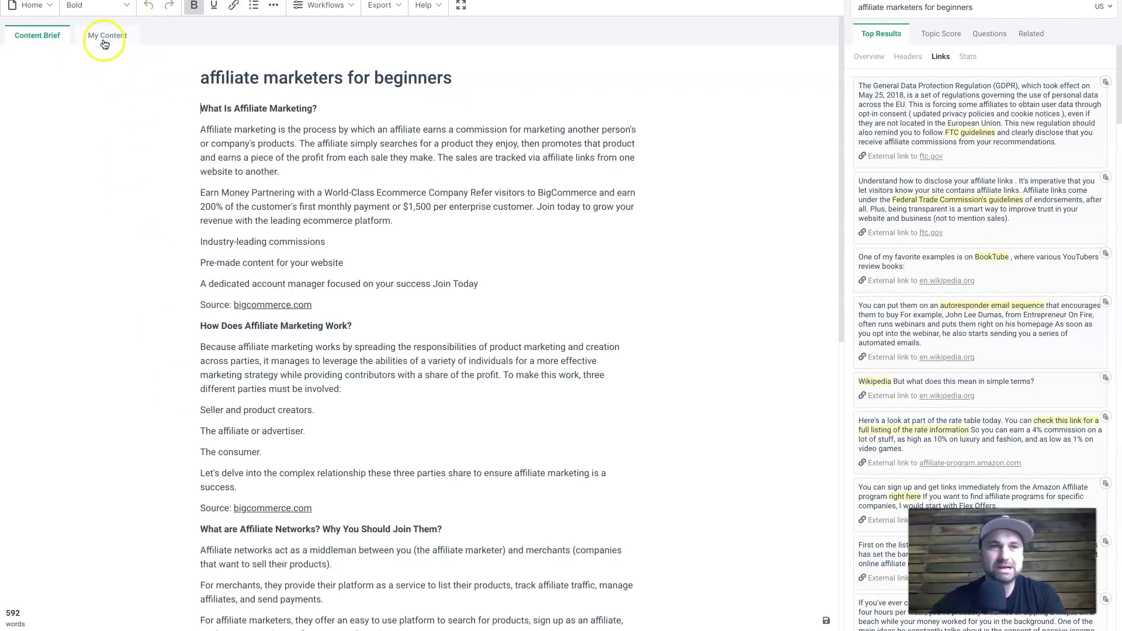
pyautogui.click(273, 5)
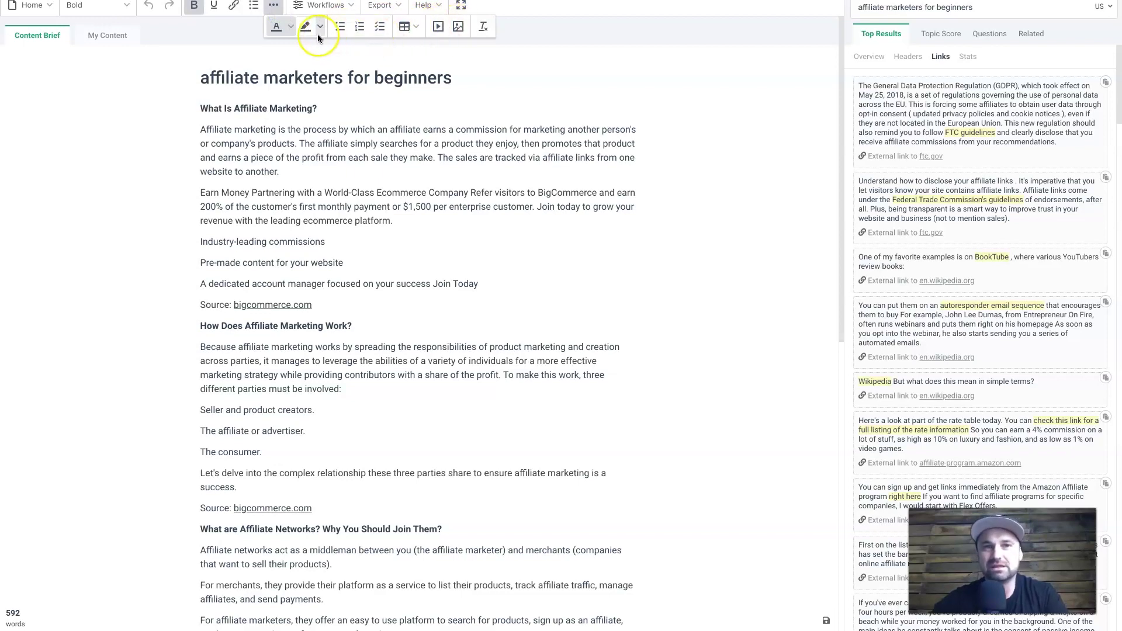
pyautogui.click(185, 166)
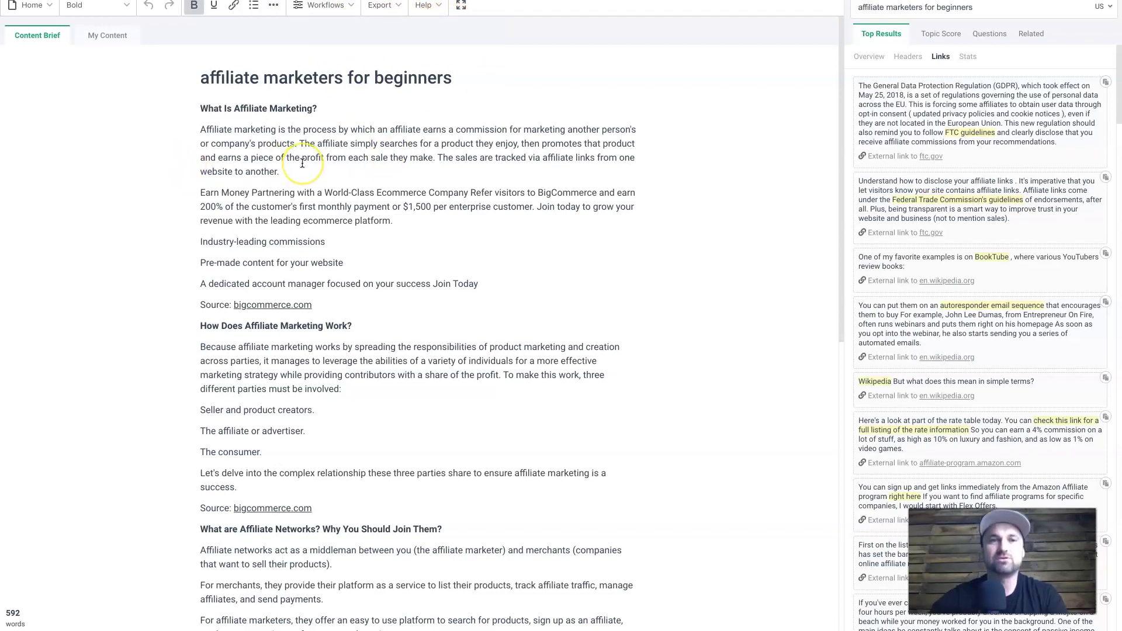
pyautogui.click(458, 102)
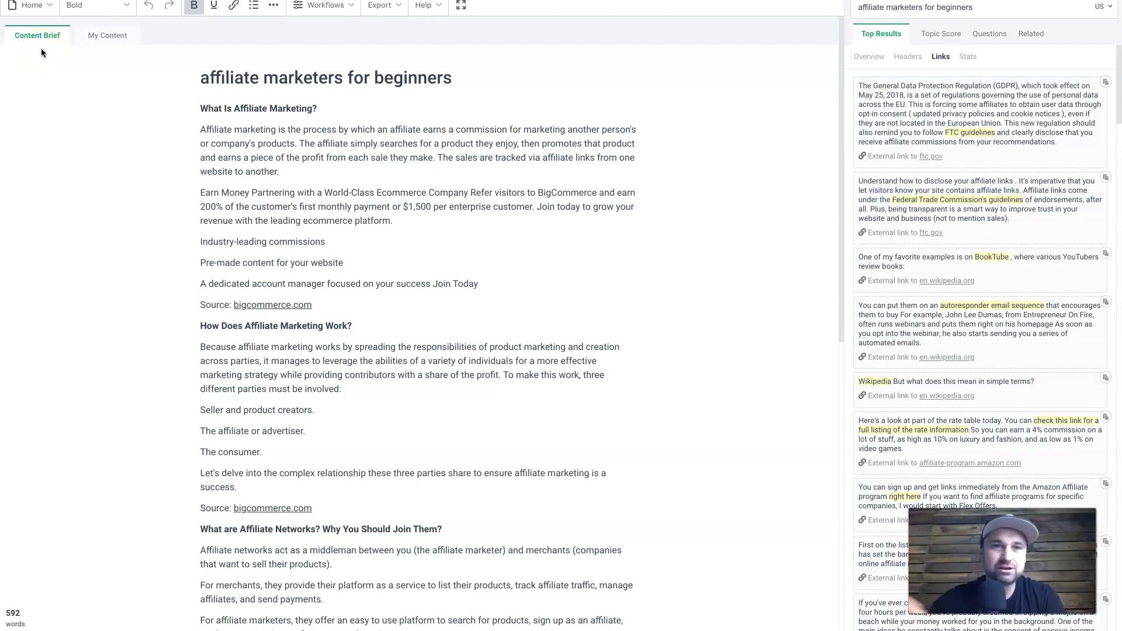
pyautogui.click(398, 6)
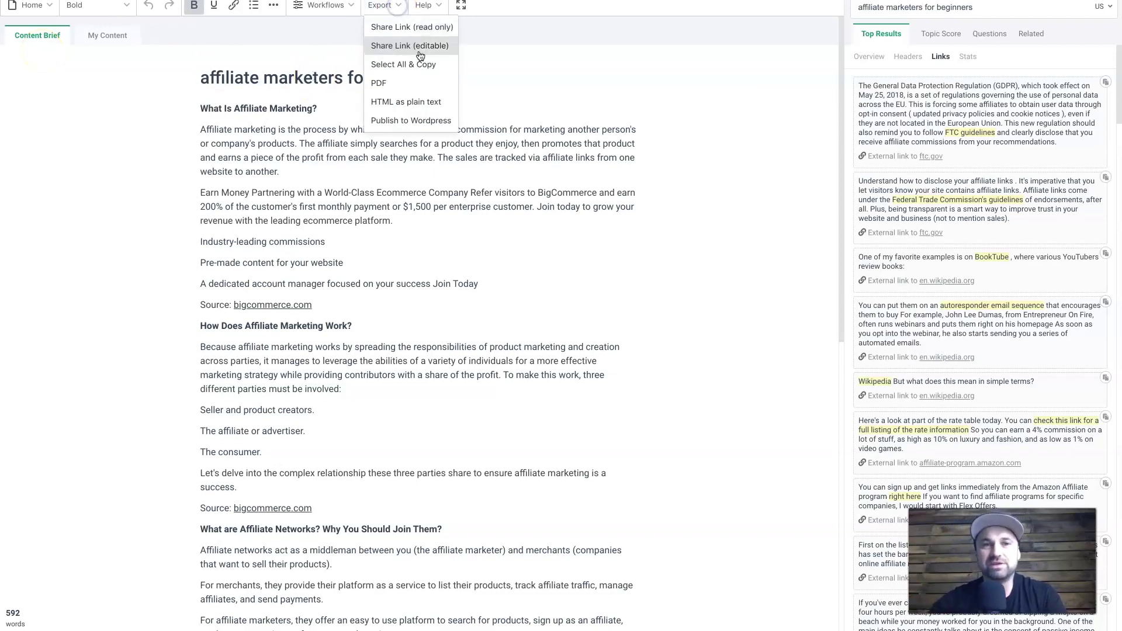
pyautogui.click(423, 87)
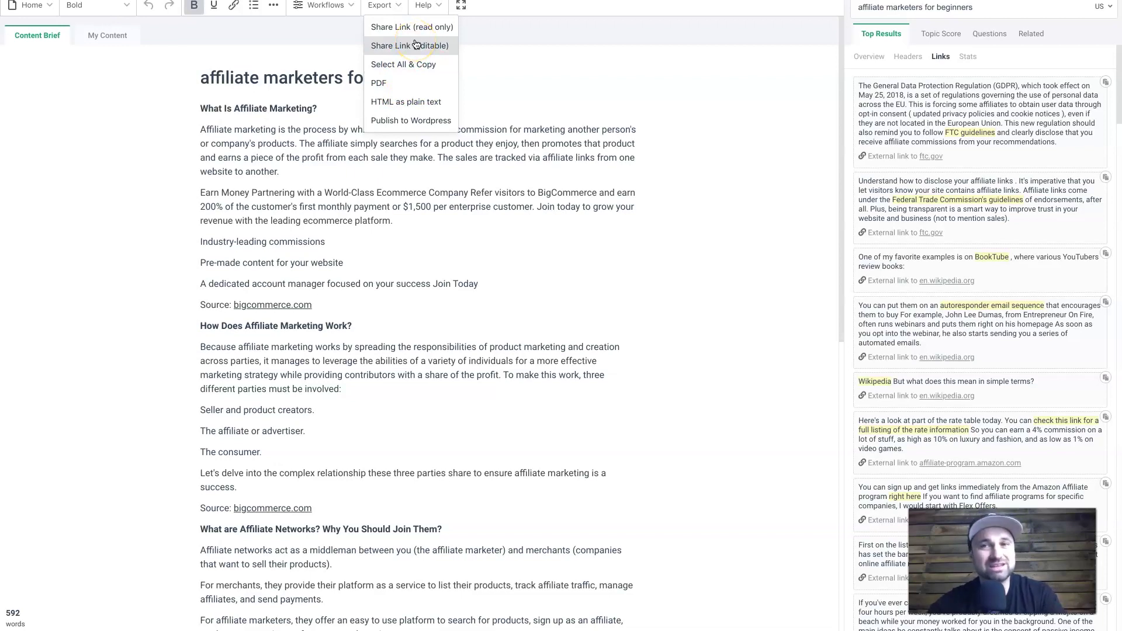
pyautogui.click(444, 31)
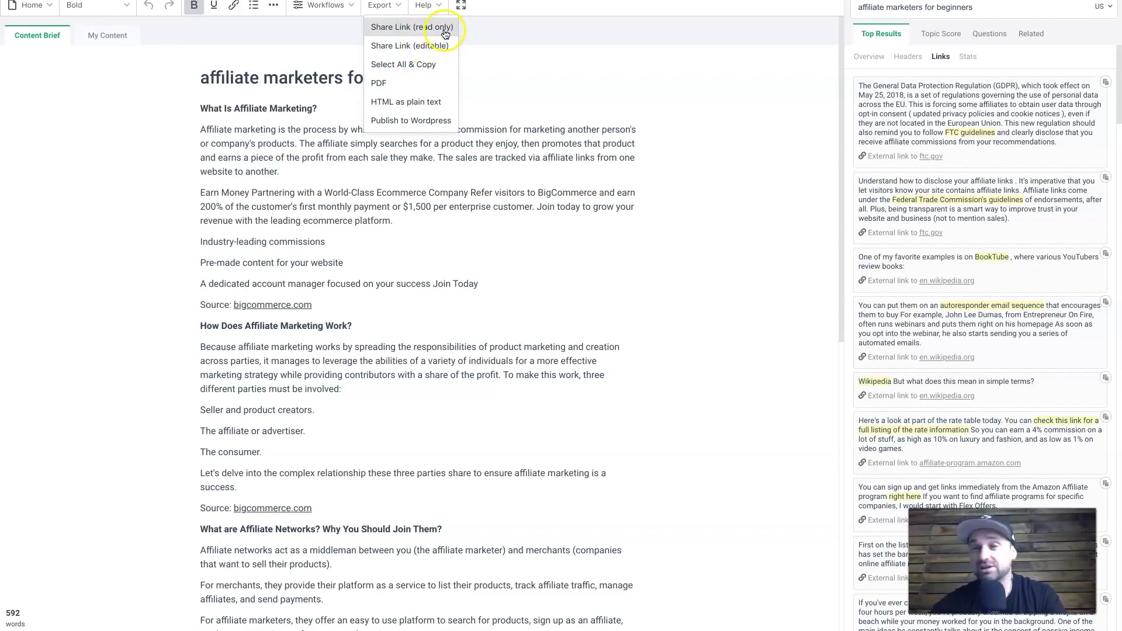
pyautogui.click(282, 219)
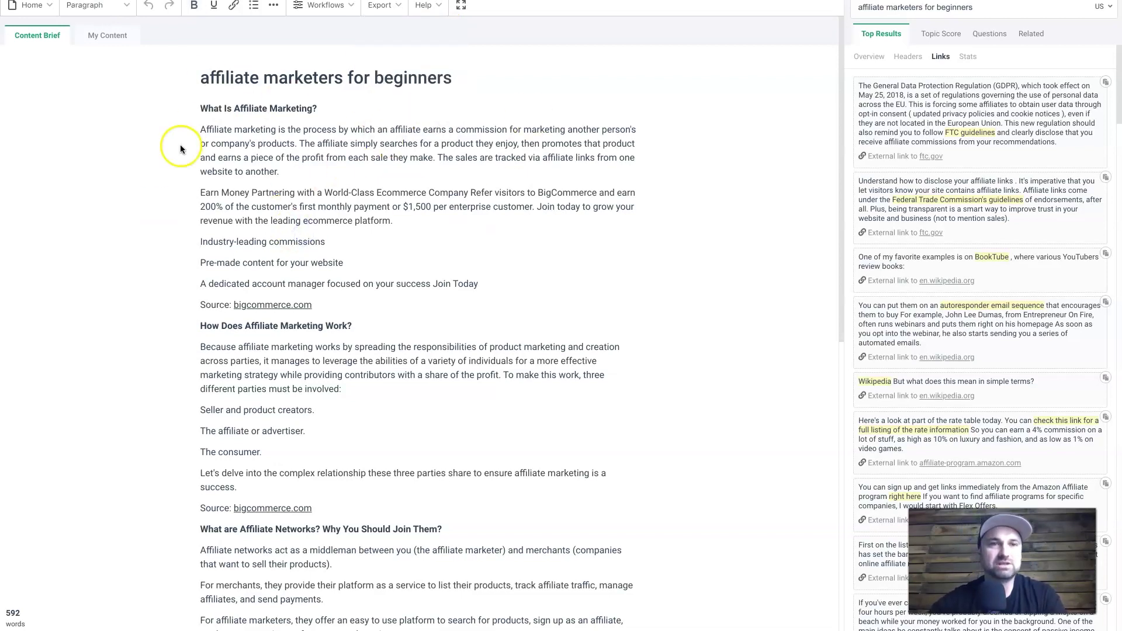